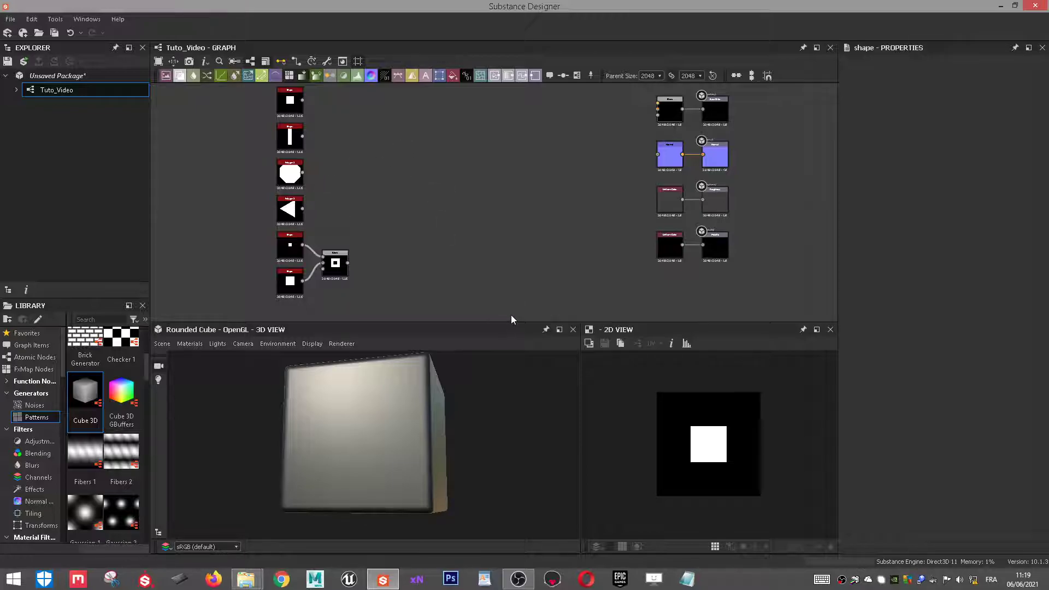
Enlarge the graph area and connect the uppermost square Shape node to the first input of the Blend node feeding the base color output
{"action": "left_click_drag", "start_coordinate": [511, 322], "coordinate": [512, 388]}
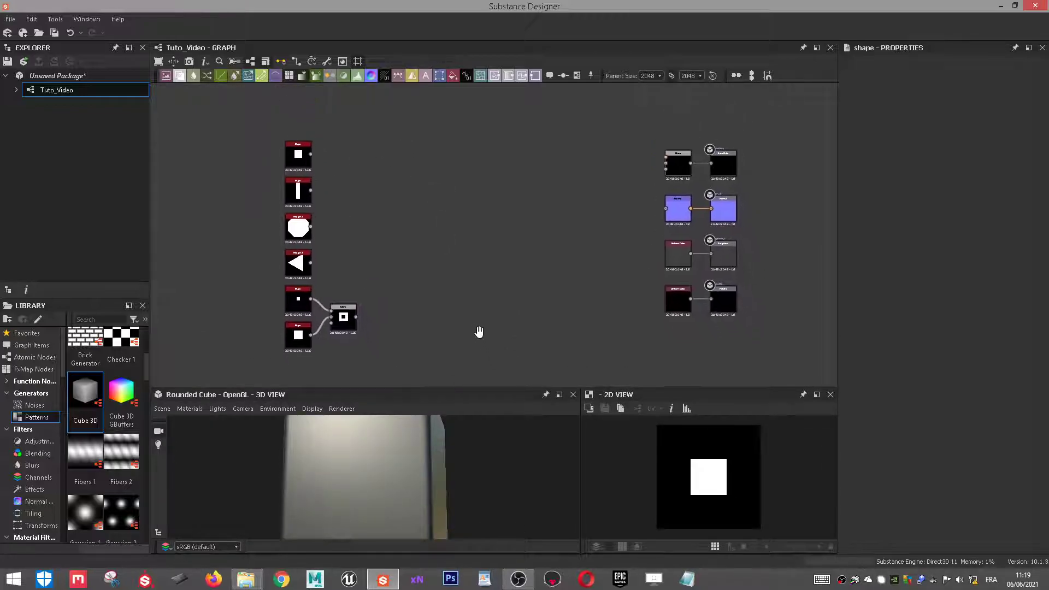
{"action": "scroll", "coordinate": [473, 331], "scroll_direction": "up", "scroll_amount": 1}
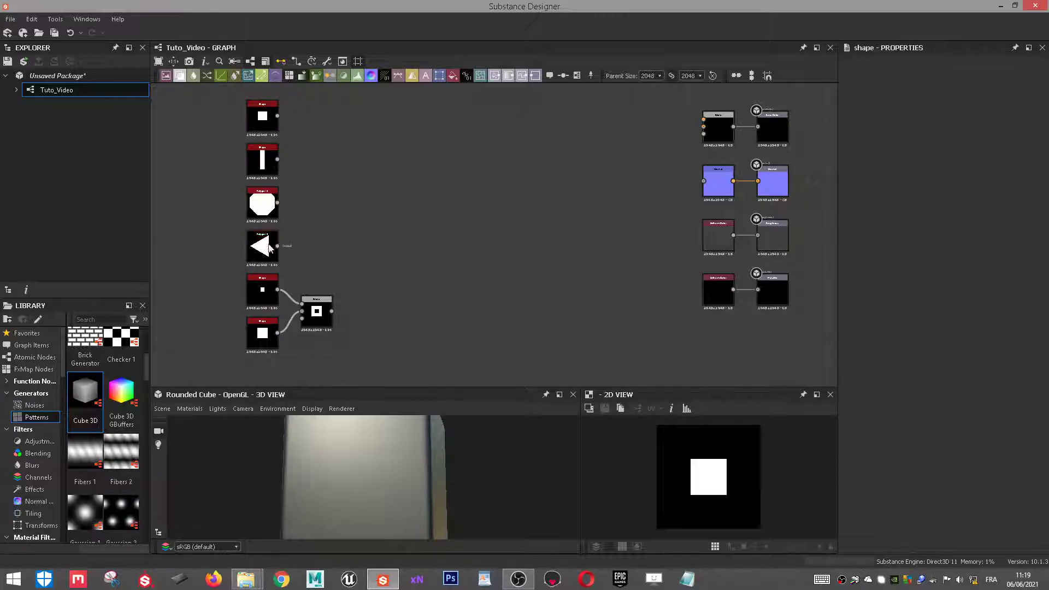
{"action": "middle_click_drag", "start_coordinate": [308, 190], "coordinate": [331, 275]}
{"action": "scroll", "coordinate": [353, 255], "scroll_direction": "up", "scroll_amount": 1}
{"action": "scroll", "coordinate": [524, 306], "scroll_direction": "down", "scroll_amount": 1}
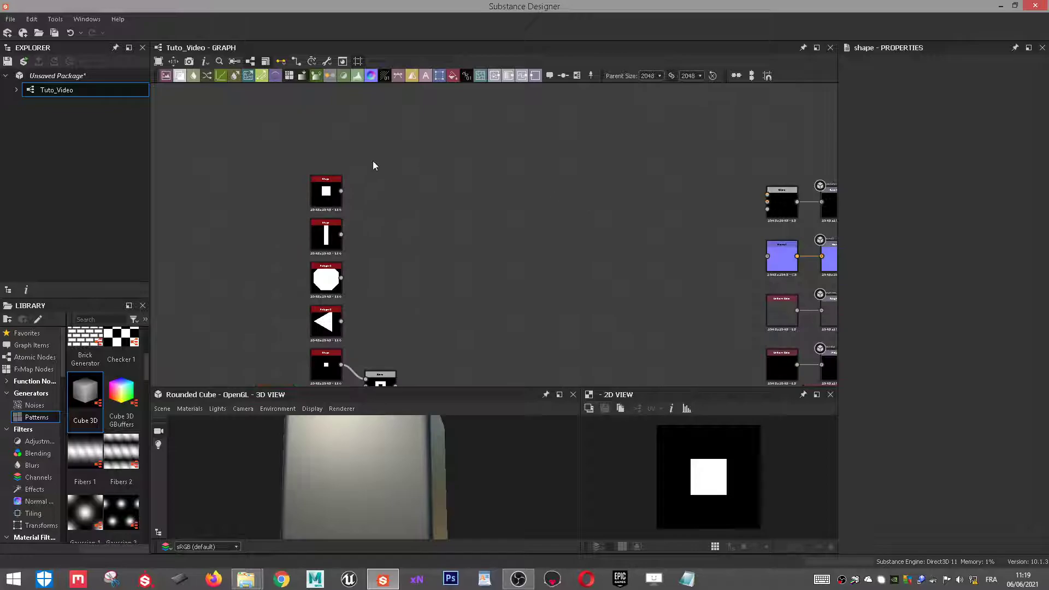
{"action": "left_click_drag", "start_coordinate": [342, 191], "coordinate": [768, 194]}
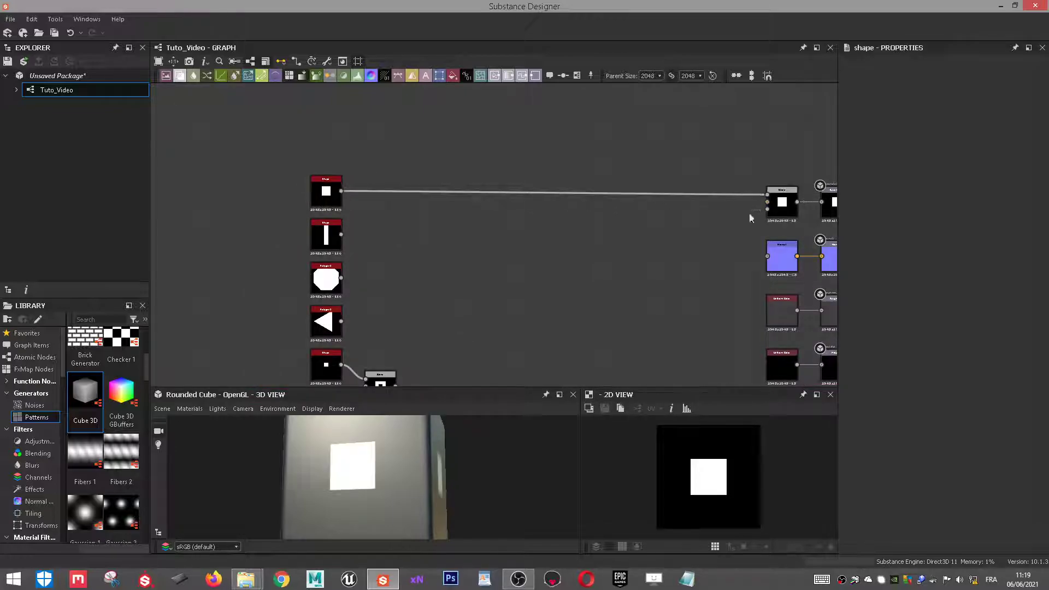
{"action": "middle_click_drag", "start_coordinate": [674, 288], "coordinate": [633, 241]}
{"action": "scroll", "coordinate": [387, 477], "scroll_direction": "up", "scroll_amount": 2}
{"action": "left_click_drag", "start_coordinate": [387, 477], "coordinate": [314, 473]}
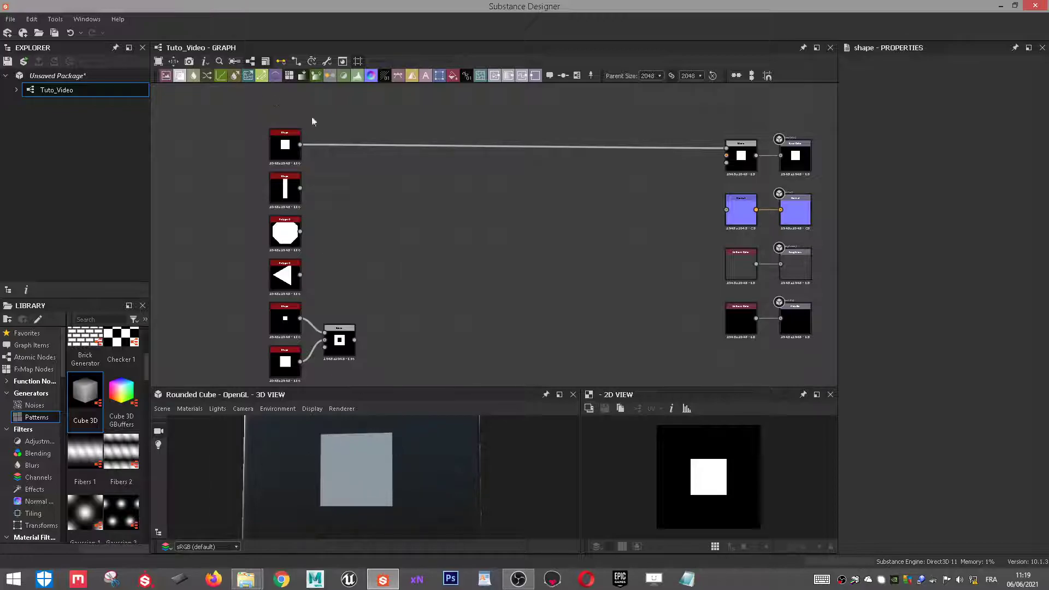
Insert a Blur HQ Grayscale node on the link between the square Shape and the Blend node, placing it closer to the Shape
{"action": "middle_click_drag", "start_coordinate": [345, 194], "coordinate": [339, 235]}
{"action": "scroll", "coordinate": [341, 235], "scroll_direction": "up", "scroll_amount": 3}
{"action": "middle_click_drag", "start_coordinate": [385, 155], "coordinate": [382, 196]}
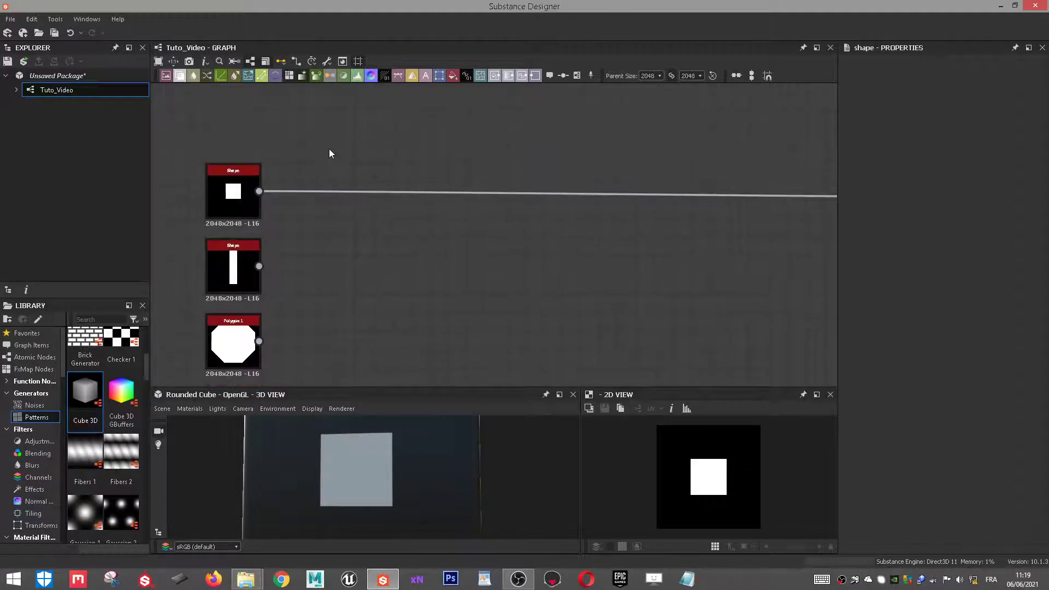
{"action": "key", "text": "space"}
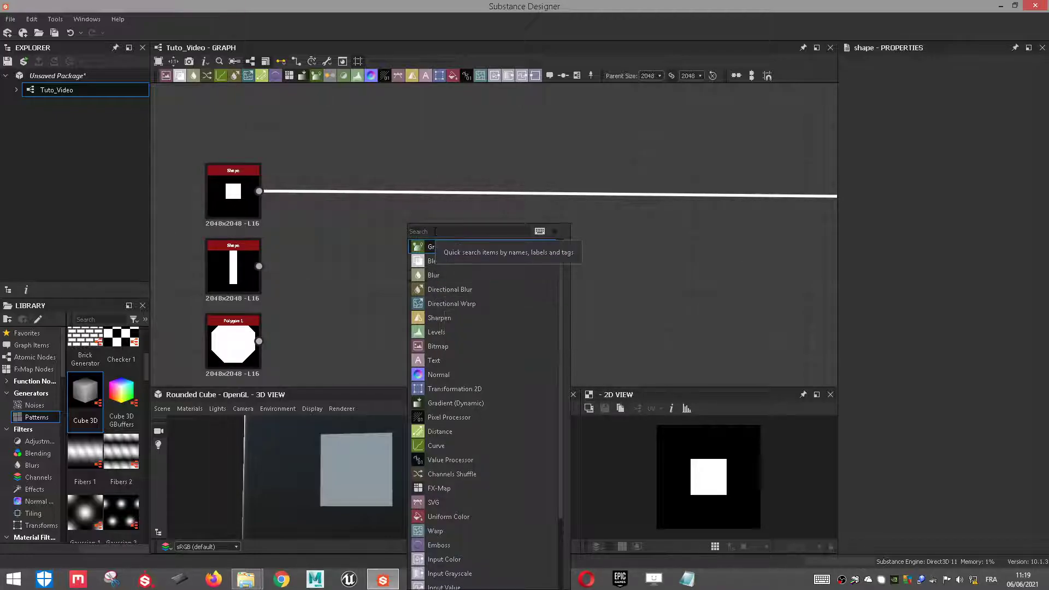
{"action": "type", "text": "blur"}
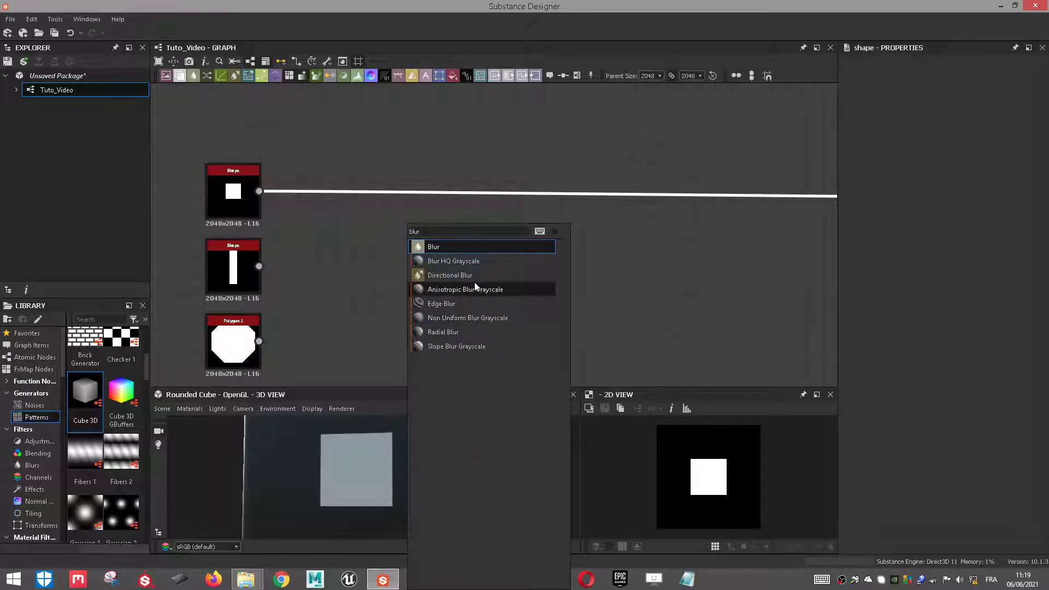
{"action": "left_click", "coordinate": [477, 263]}
{"action": "left_click_drag", "start_coordinate": [619, 206], "coordinate": [563, 197]}
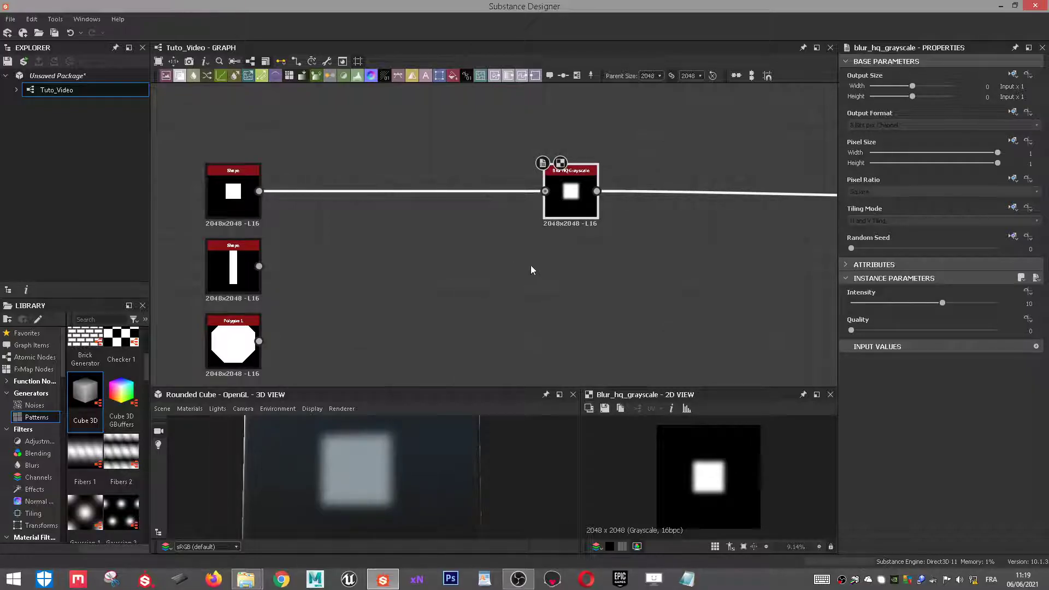
{"action": "scroll", "coordinate": [530, 268], "scroll_direction": "down", "scroll_amount": 3}
{"action": "left_click_drag", "start_coordinate": [540, 241], "coordinate": [487, 236]}
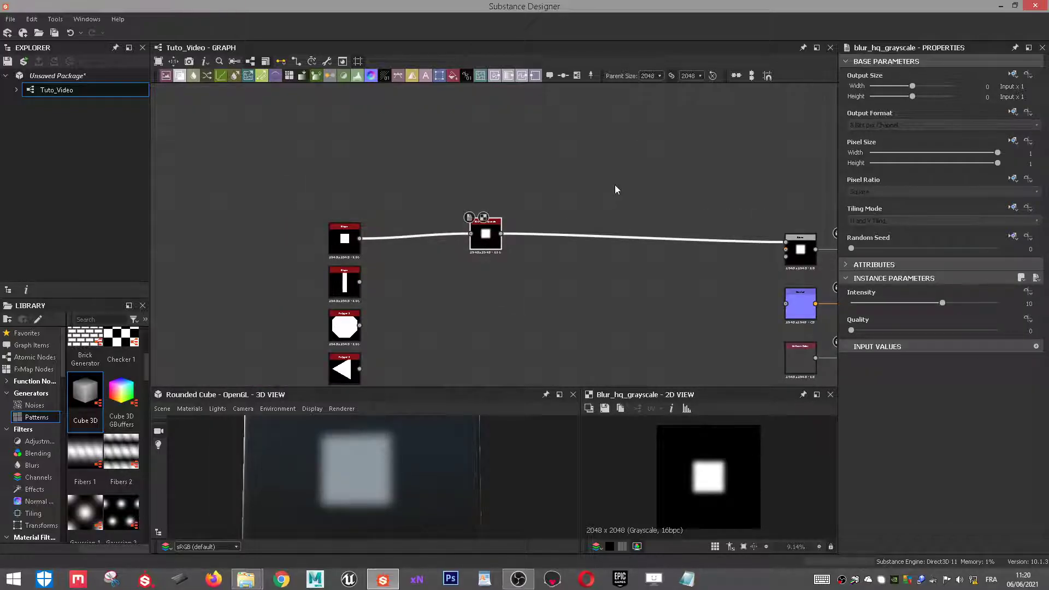
Insert a Levels node on the link between the Blur HQ Grayscale and Blend nodes
{"action": "key", "text": "space"}
{"action": "type", "text": "level"}
{"action": "key", "text": "Return"}
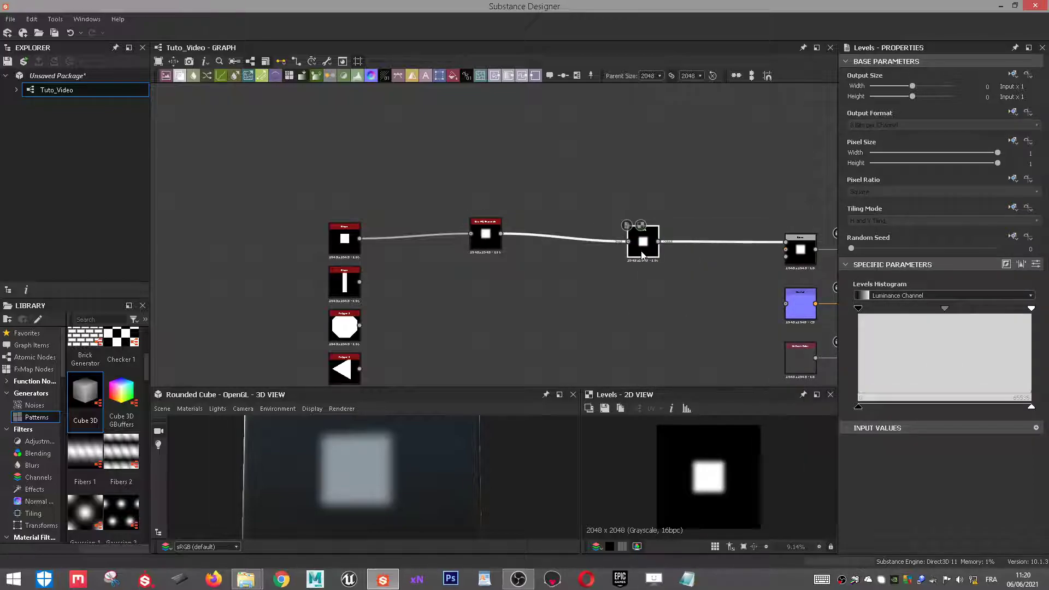
{"action": "scroll", "coordinate": [642, 256], "scroll_direction": "up", "scroll_amount": 3}
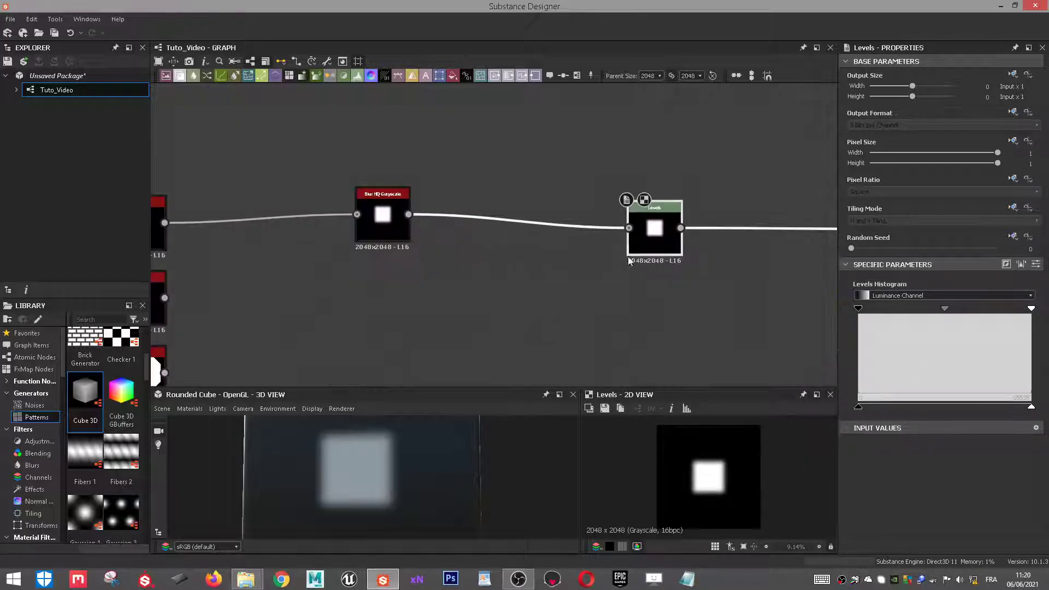
Align the Blur and Levels nodes with the square Shape and bring the Levels input black and white points together at the histogram's middle
{"action": "double_click", "coordinate": [389, 230]}
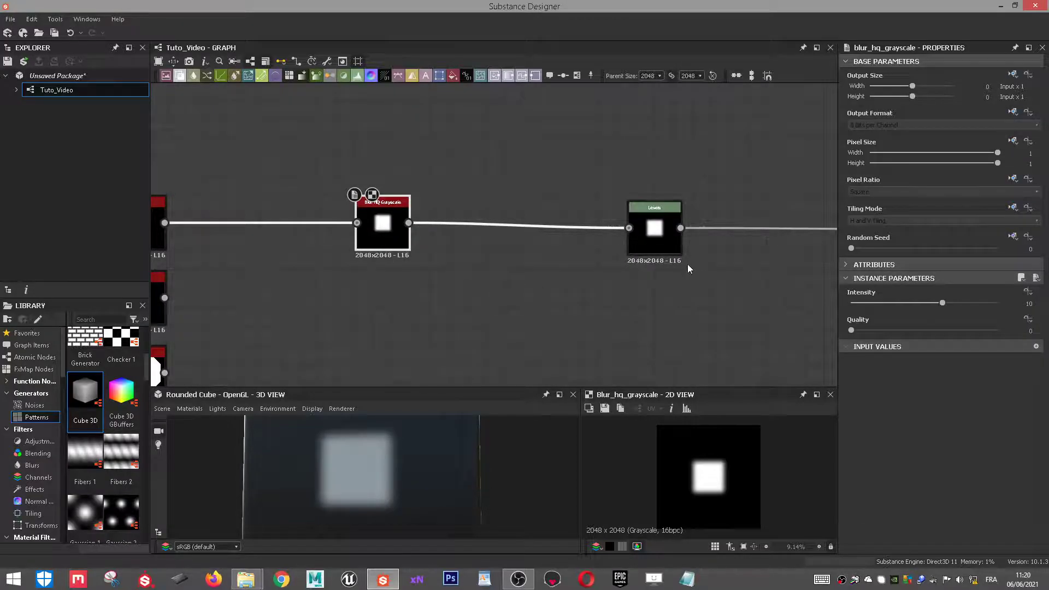
{"action": "left_click_drag", "start_coordinate": [661, 243], "coordinate": [661, 238]}
{"action": "left_click_drag", "start_coordinate": [865, 309], "coordinate": [945, 308]}
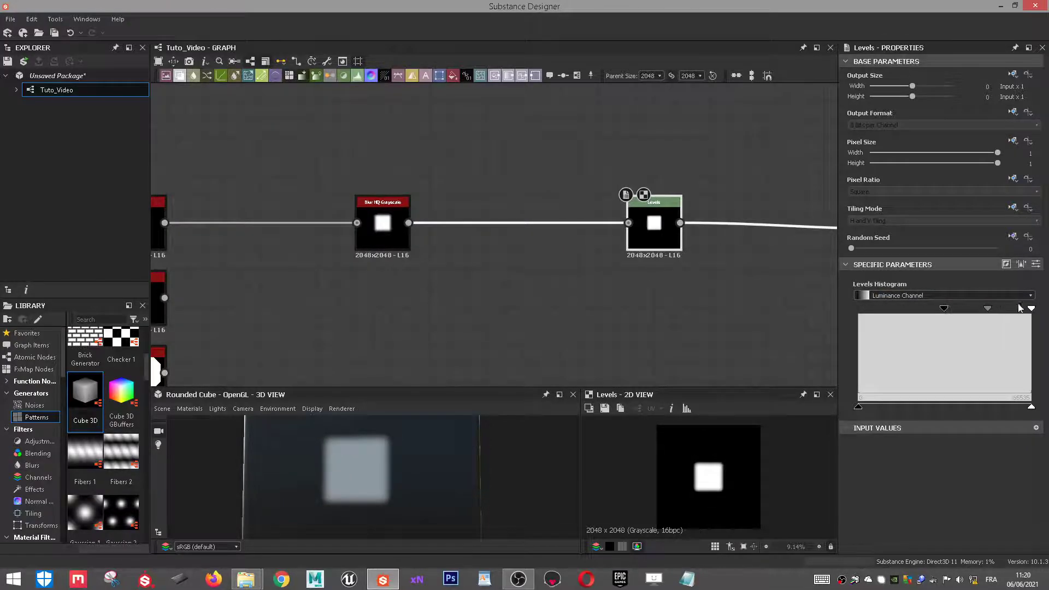
{"action": "left_click_drag", "start_coordinate": [1031, 309], "coordinate": [945, 310]}
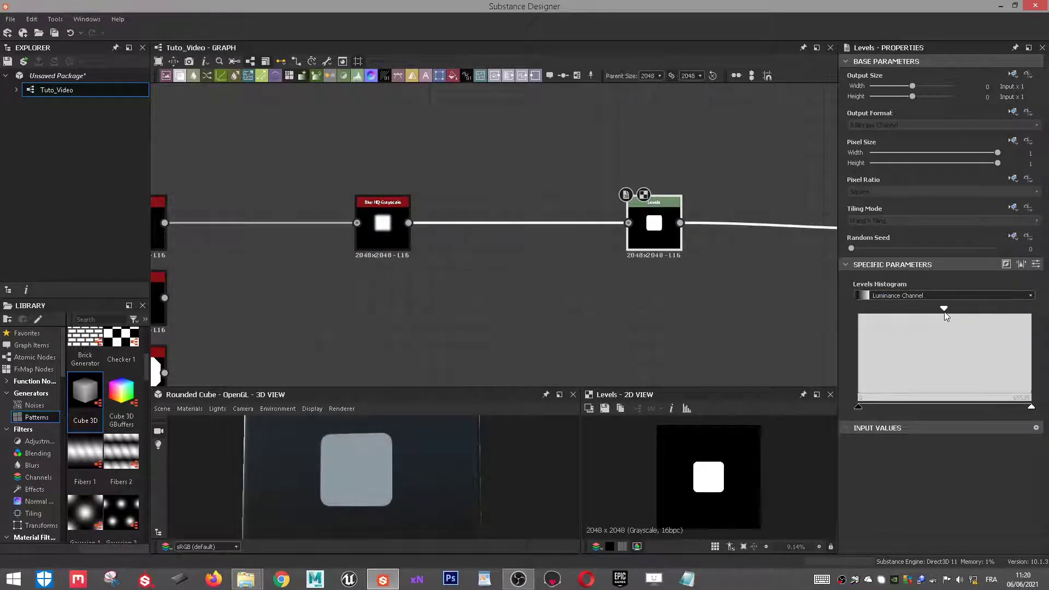
Compare the outputs of the square Shape, Blur HQ Grayscale and Levels nodes in the 2D view, examining the square's corners
{"action": "middle_click_drag", "start_coordinate": [280, 239], "coordinate": [339, 240]}
{"action": "left_click", "coordinate": [210, 221]}
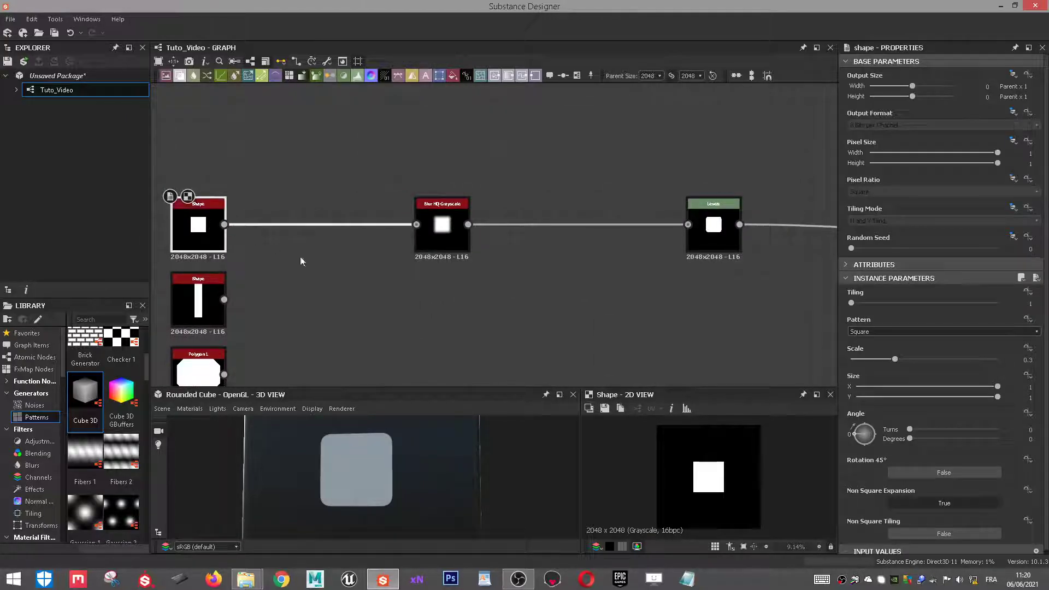
{"action": "scroll", "coordinate": [693, 490], "scroll_direction": "up", "scroll_amount": 5}
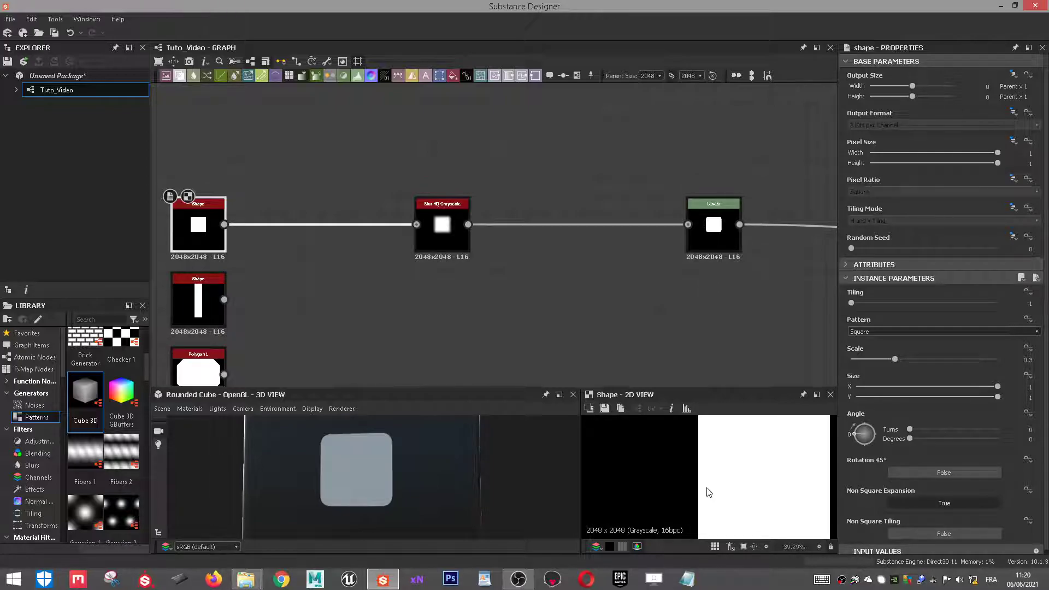
{"action": "left_click", "coordinate": [450, 232]}
{"action": "scroll", "coordinate": [680, 470], "scroll_direction": "down", "scroll_amount": 3}
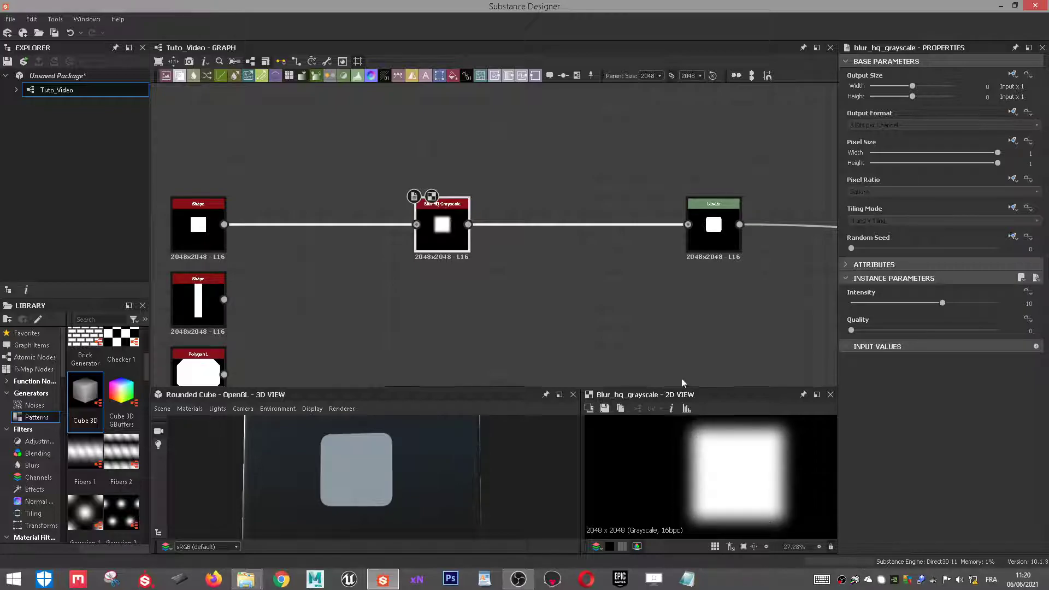
{"action": "left_click", "coordinate": [714, 240]}
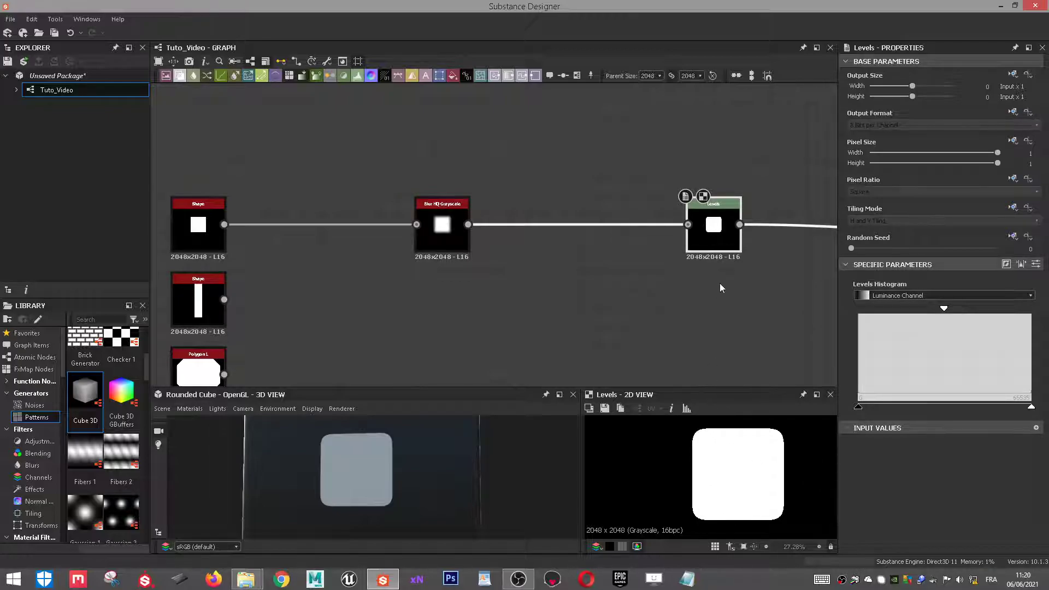
{"action": "scroll", "coordinate": [720, 283], "scroll_direction": "down", "scroll_amount": 2}
{"action": "middle_click_drag", "start_coordinate": [723, 265], "coordinate": [654, 263]}
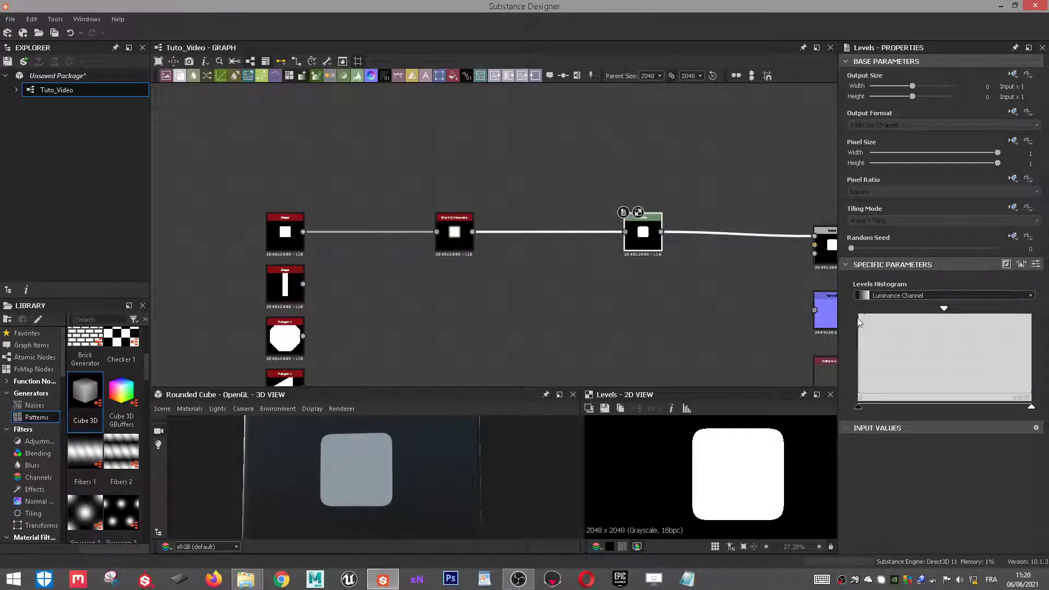
Enlarge the rounded square by lowering the Levels node's input black point to about 0.106 and input white point to about 0.115
{"action": "scroll", "coordinate": [654, 263], "scroll_direction": "up", "scroll_amount": 2}
{"action": "left_click_drag", "start_coordinate": [944, 309], "coordinate": [883, 317]}
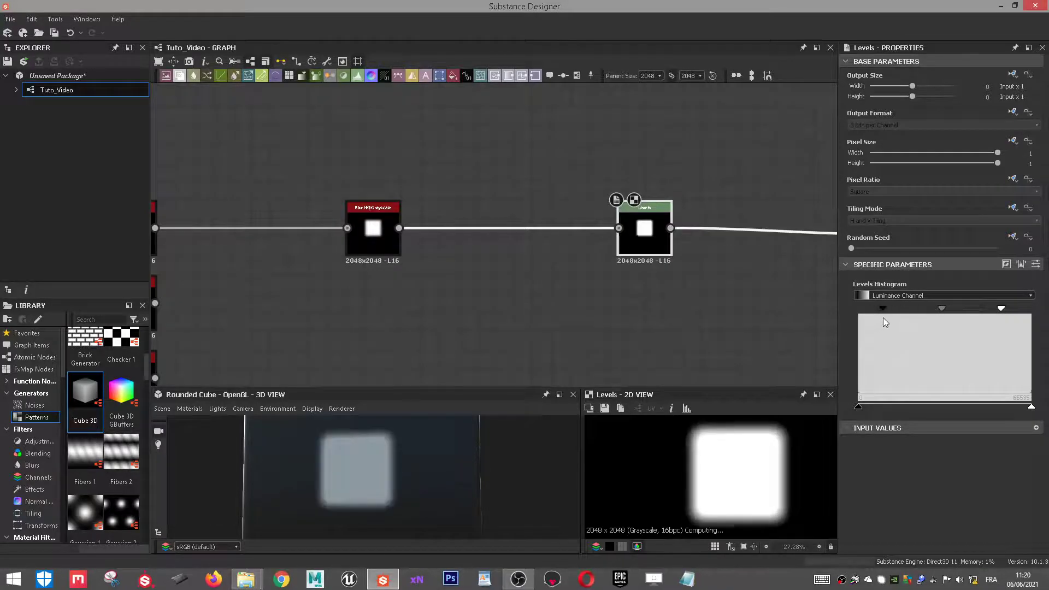
{"action": "left_click_drag", "start_coordinate": [1001, 309], "coordinate": [878, 309]}
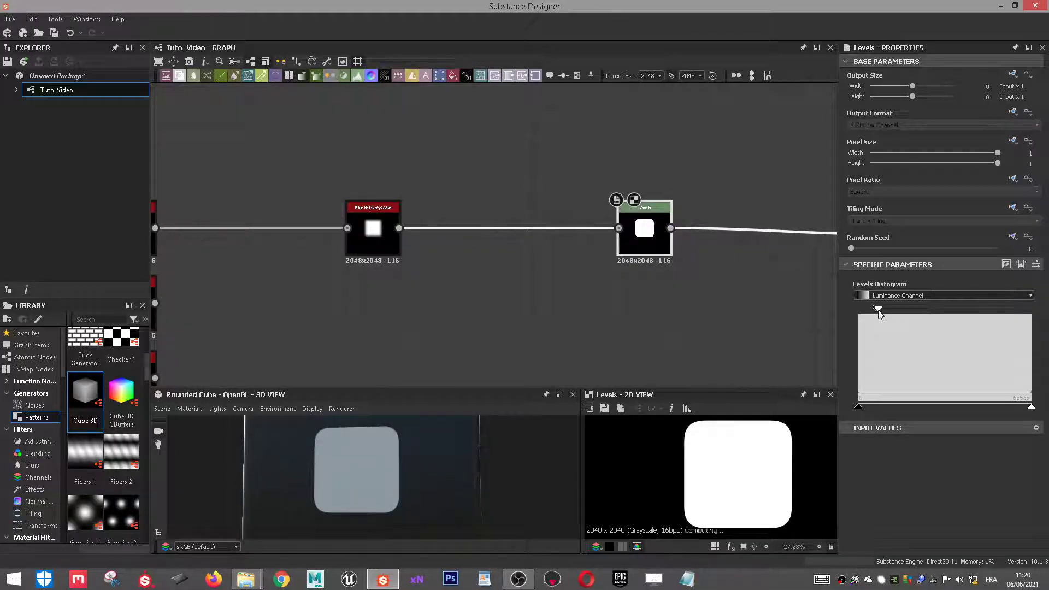
{"action": "scroll", "coordinate": [746, 486], "scroll_direction": "down", "scroll_amount": 2}
{"action": "scroll", "coordinate": [746, 485], "scroll_direction": "down", "scroll_amount": 3}
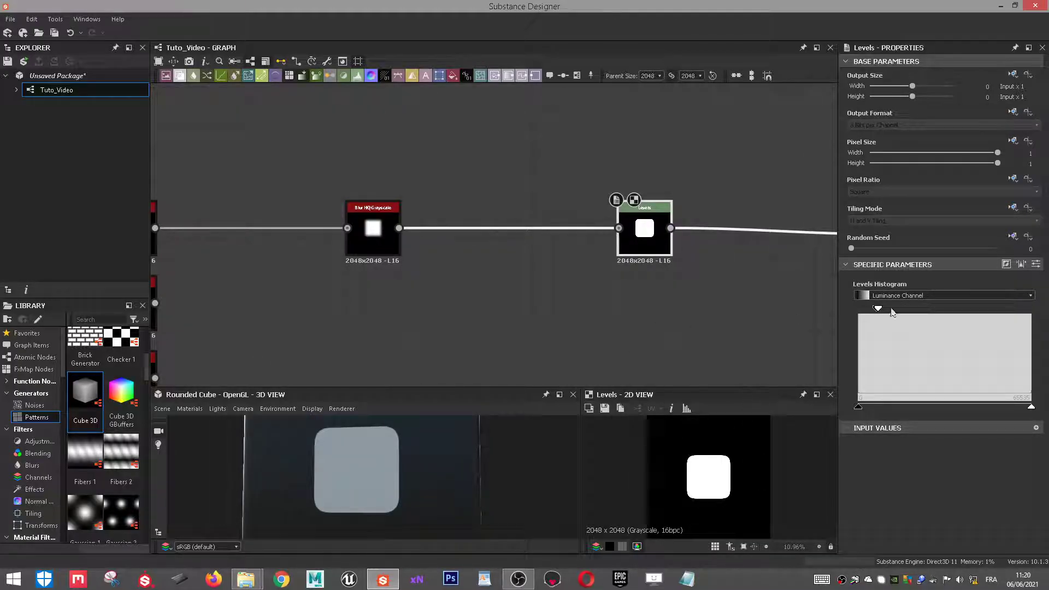
{"action": "scroll", "coordinate": [683, 235], "scroll_direction": "down", "scroll_amount": 3}
{"action": "scroll", "coordinate": [368, 445], "scroll_direction": "down", "scroll_amount": 3}
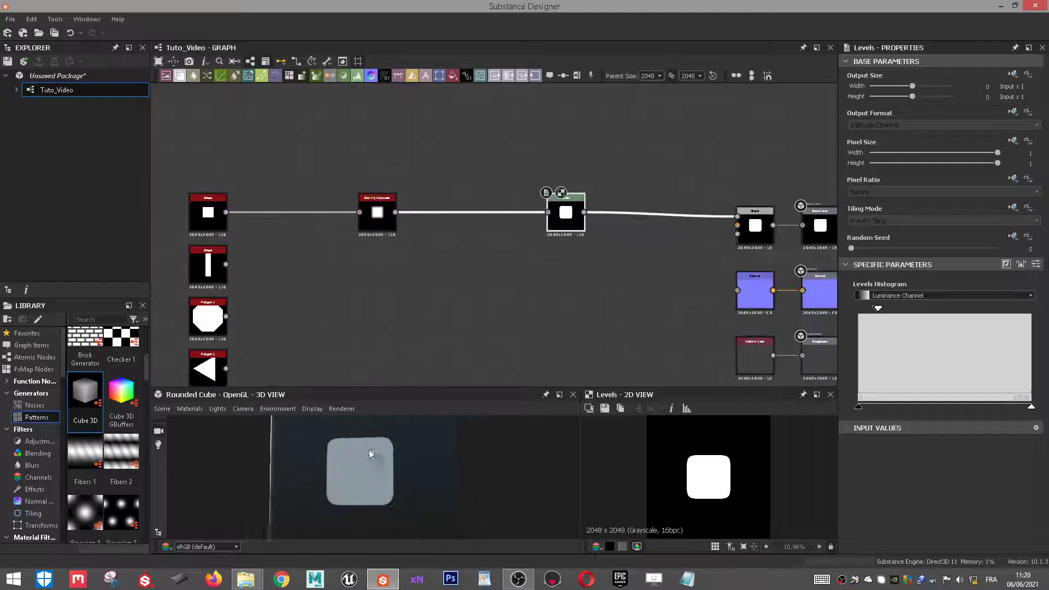
{"action": "left_click_drag", "start_coordinate": [378, 467], "coordinate": [422, 477]}
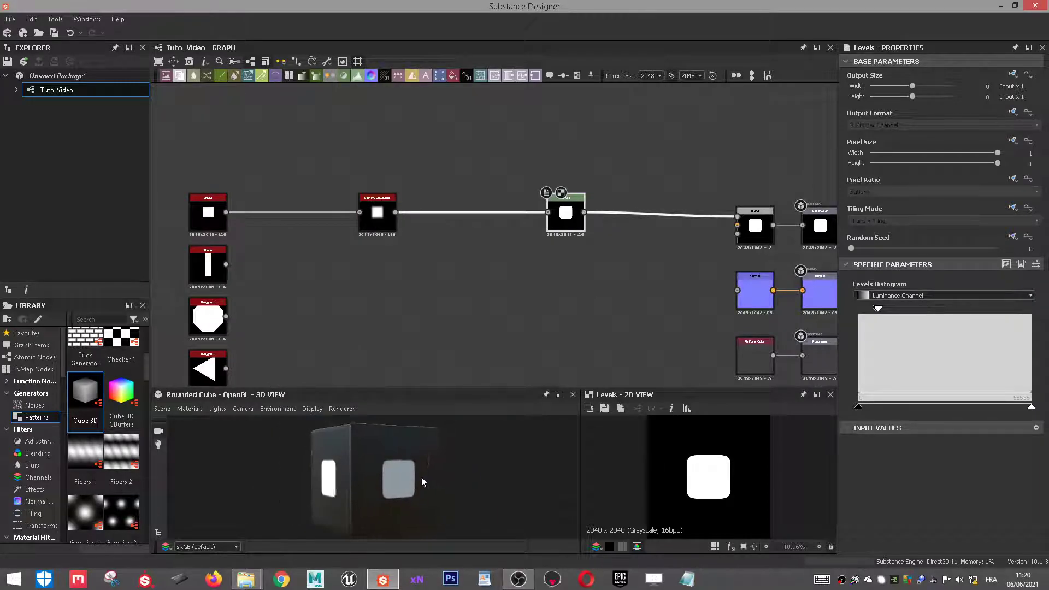
{"action": "scroll", "coordinate": [551, 279], "scroll_direction": "up", "scroll_amount": 1}
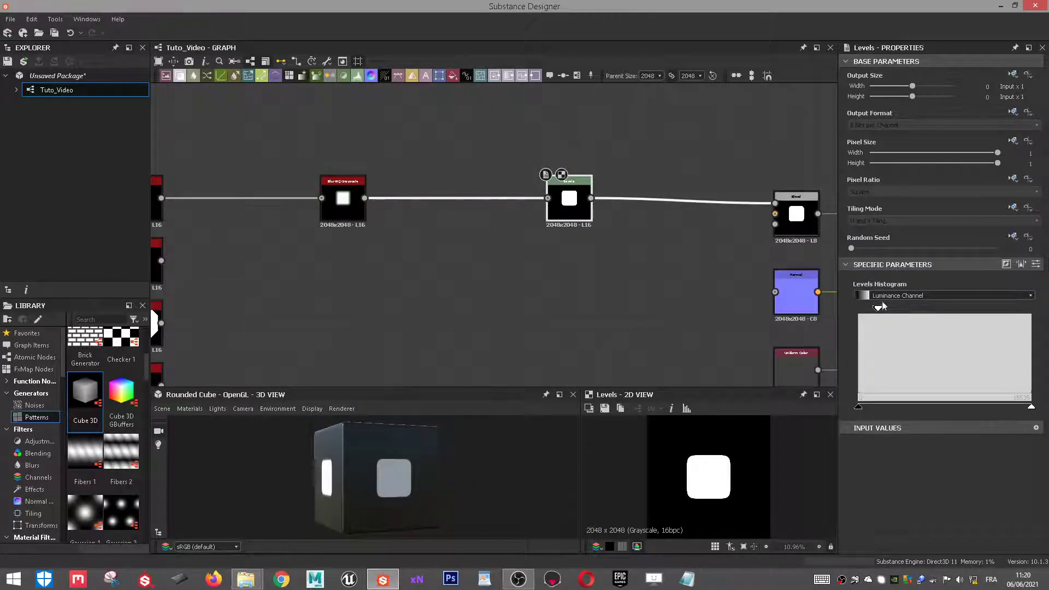
{"action": "scroll", "coordinate": [699, 462], "scroll_direction": "up", "scroll_amount": 4}
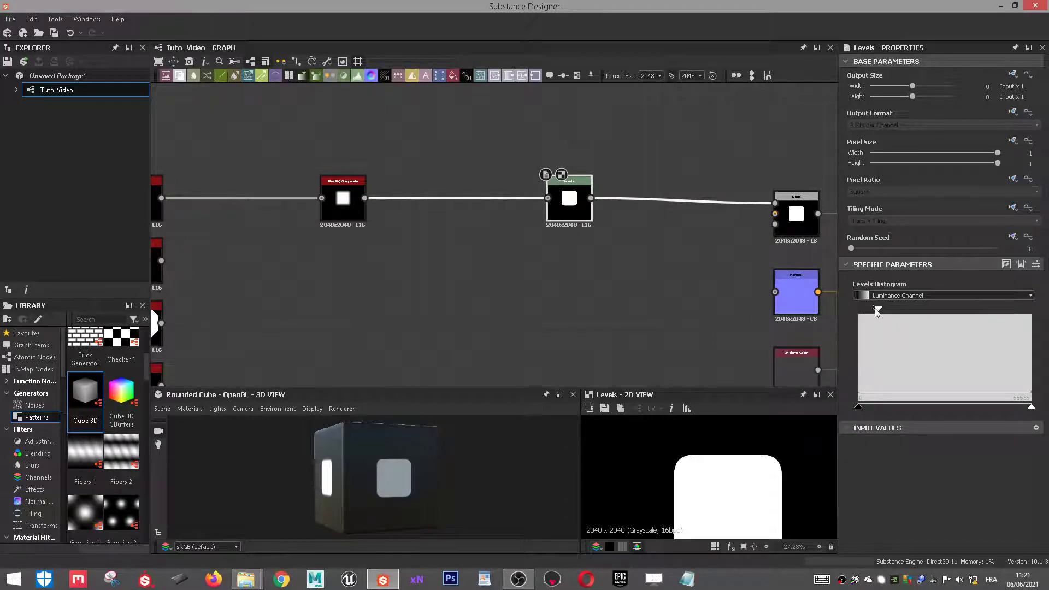
Show the Levels parameters as sliders and copy the Level In Low value 0.10567823 into Level In High
{"action": "left_click", "coordinate": [1036, 264]}
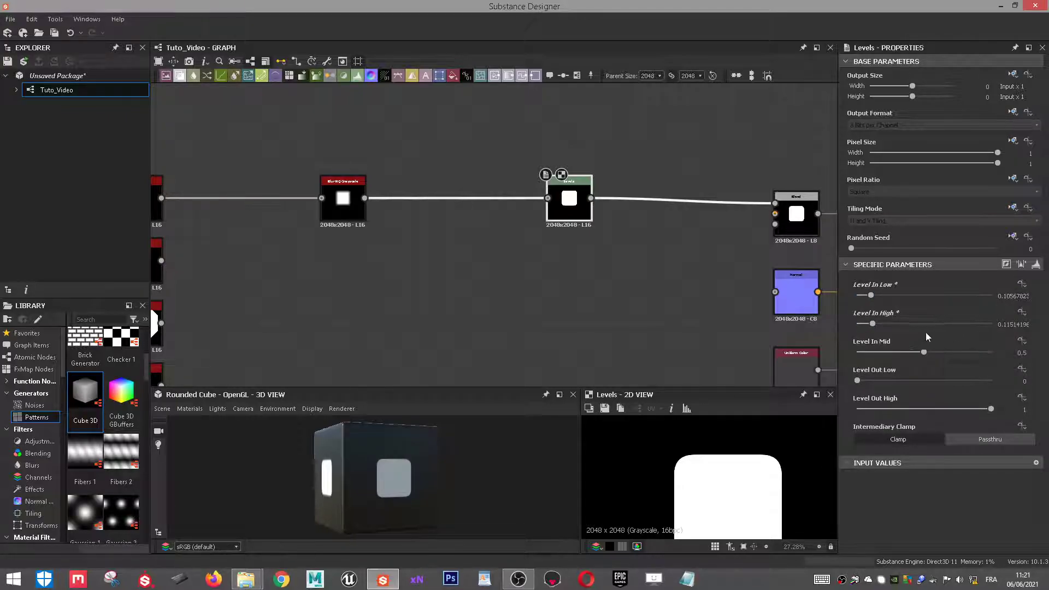
{"action": "left_click", "coordinate": [998, 295]}
{"action": "key", "text": "ctrl+c"}
{"action": "left_click", "coordinate": [1003, 324]}
{"action": "key", "text": "ctrl+v"}
{"action": "key", "text": "Return"}
Add a Blur HQ Grayscale node fed by the tall rectangle Shape node
{"action": "scroll", "coordinate": [569, 222], "scroll_direction": "down", "scroll_amount": 3}
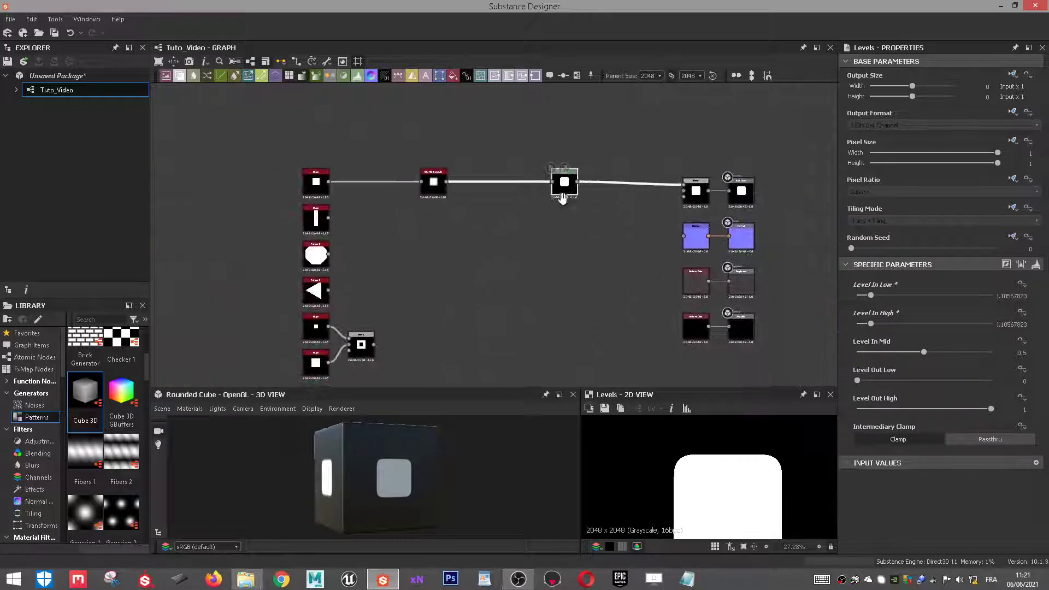
{"action": "scroll", "coordinate": [514, 209], "scroll_direction": "up", "scroll_amount": 3}
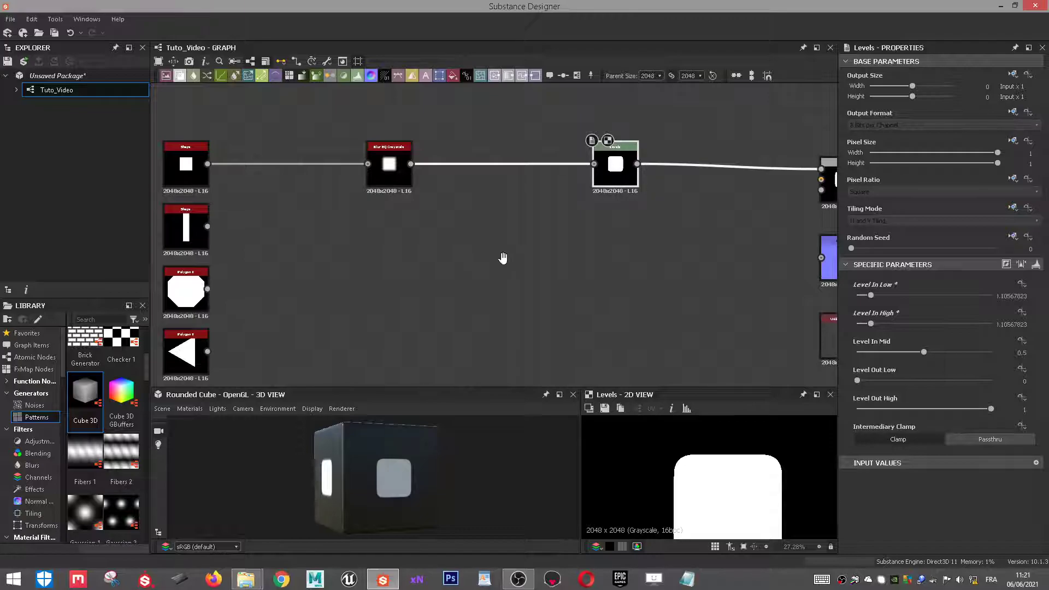
{"action": "scroll", "coordinate": [503, 258], "scroll_direction": "down", "scroll_amount": 2}
{"action": "scroll", "coordinate": [378, 202], "scroll_direction": "up", "scroll_amount": 2}
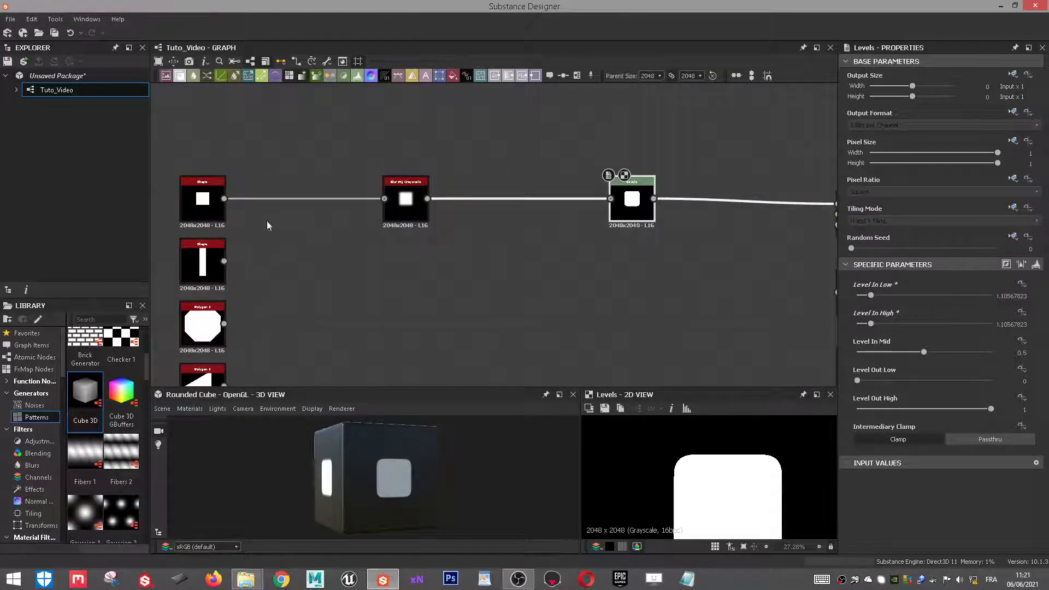
{"action": "left_click_drag", "start_coordinate": [224, 261], "coordinate": [382, 270]}
{"action": "type", "text": "blur"}
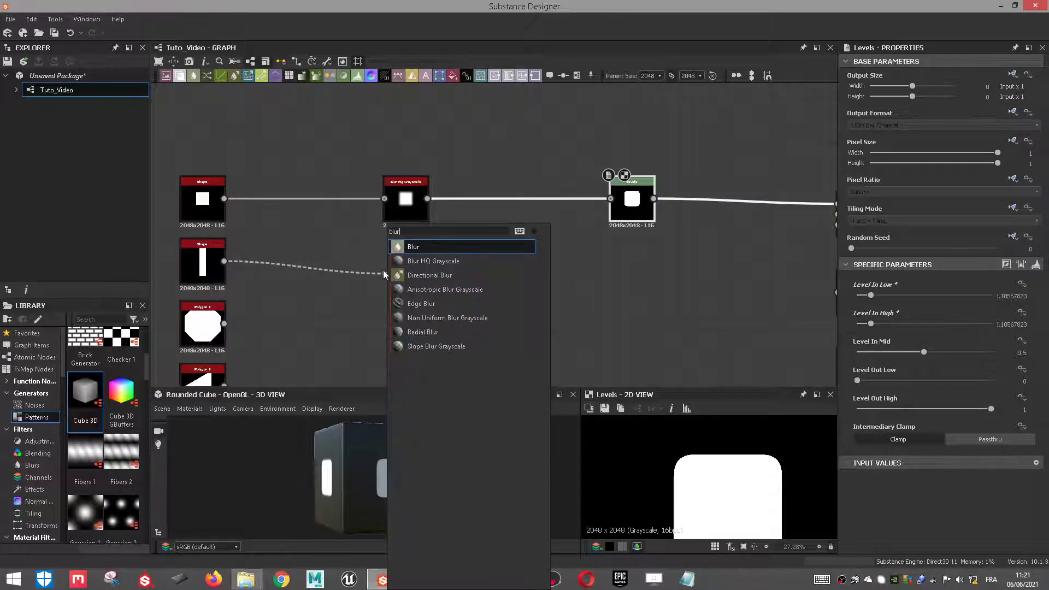
{"action": "key", "text": "Down"}
{"action": "key", "text": "Return"}
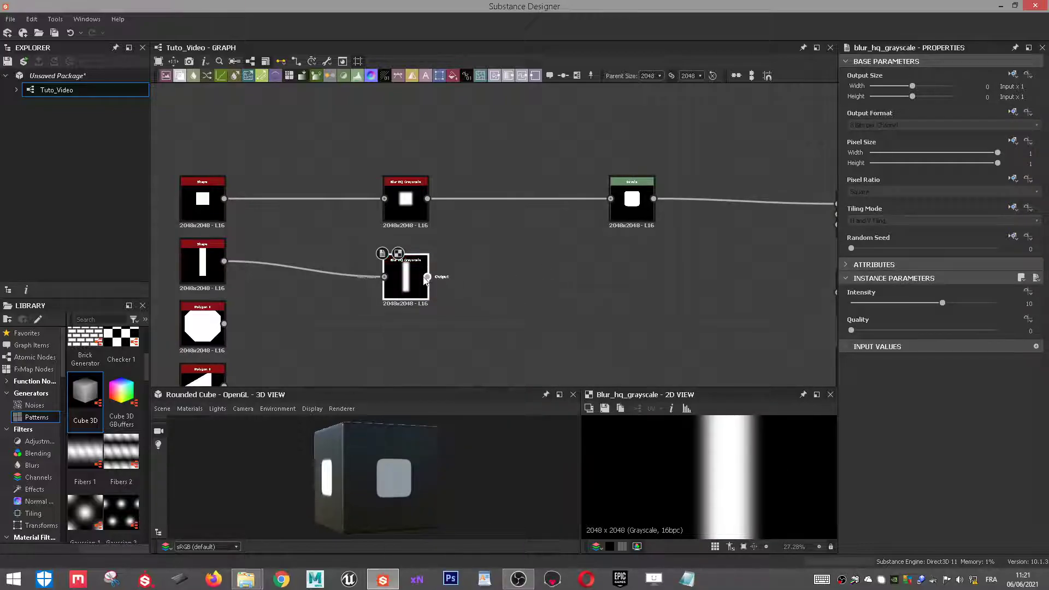
Add a Histogram Scan node connected to the output of the rectangle's Blur HQ Grayscale node
{"action": "left_click_drag", "start_coordinate": [430, 279], "coordinate": [590, 281]}
{"action": "type", "text": "histo"}
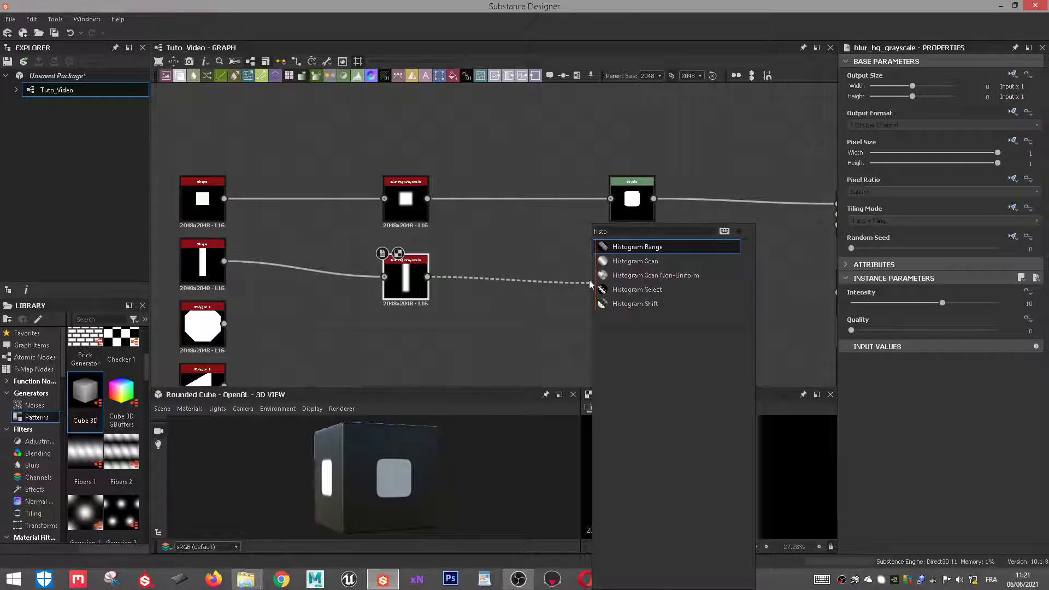
{"action": "key", "text": "Down"}
{"action": "key", "text": "Return"}
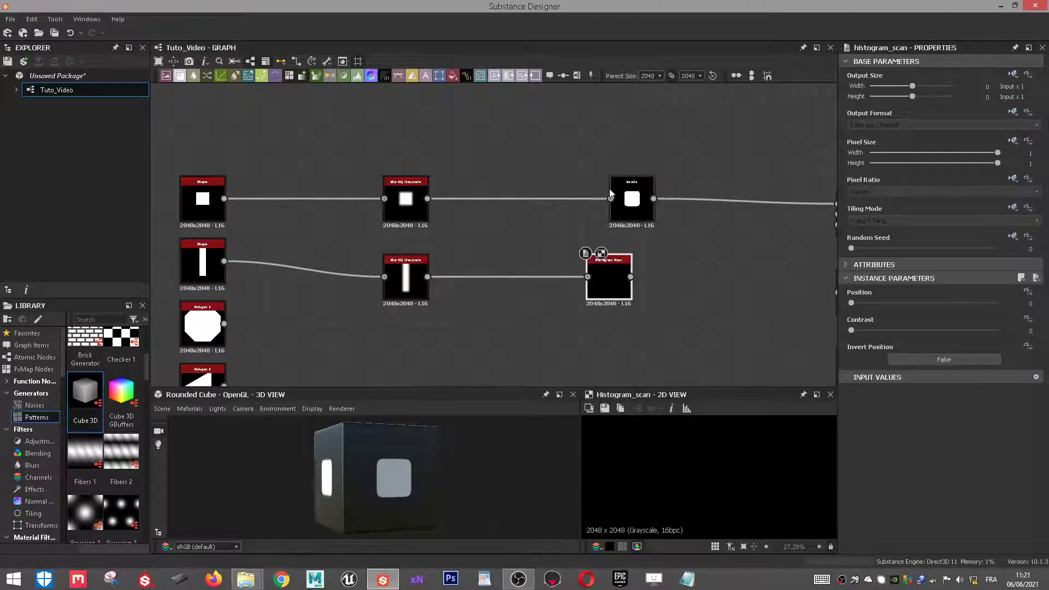
Sharpen the blurred rectangle by setting its Histogram Scan contrast to 1 and position to 0.48
{"action": "left_click_drag", "start_coordinate": [853, 330], "coordinate": [998, 330]}
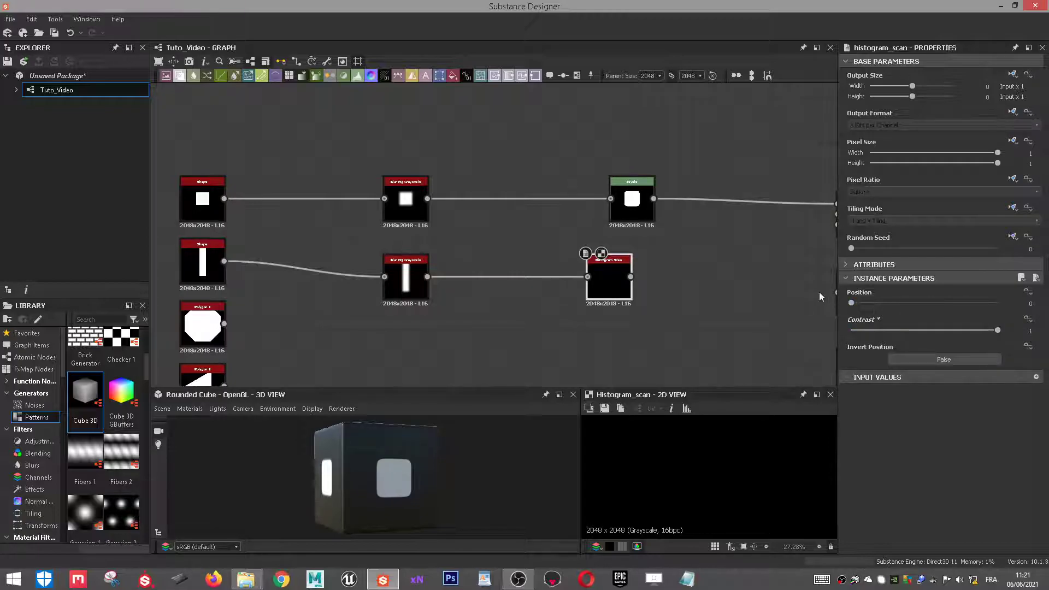
{"action": "left_click_drag", "start_coordinate": [852, 304], "coordinate": [925, 305]}
{"action": "scroll", "coordinate": [745, 440], "scroll_direction": "down", "scroll_amount": 4}
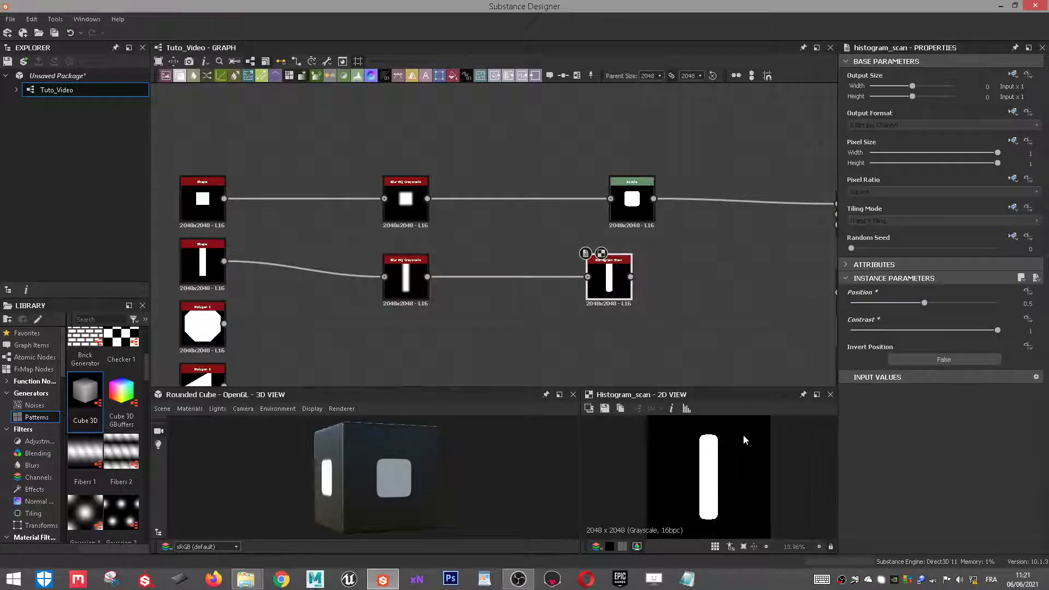
{"action": "scroll", "coordinate": [745, 440], "scroll_direction": "up", "scroll_amount": 1}
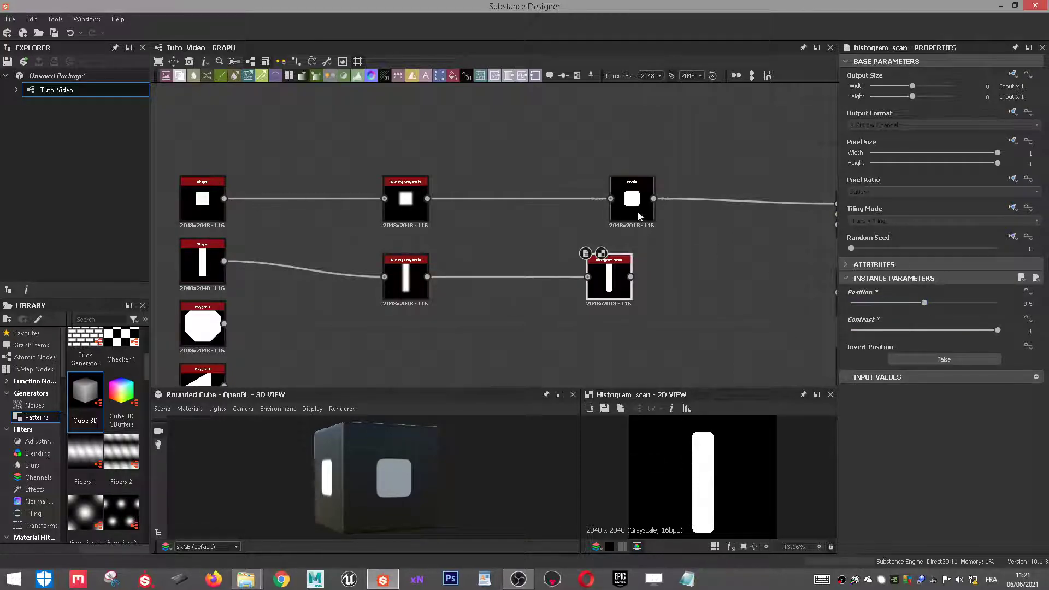
{"action": "mouse_move", "coordinate": [926, 304]}
{"action": "left_mouse_down"}
{"action": "mouse_move", "coordinate": [976, 305]}
{"action": "mouse_move", "coordinate": [878, 306]}
{"action": "mouse_move", "coordinate": [976, 301]}
{"action": "mouse_move", "coordinate": [904, 301]}
{"action": "mouse_move", "coordinate": [940, 299]}
{"action": "mouse_move", "coordinate": [922, 302]}
{"action": "left_mouse_up"}
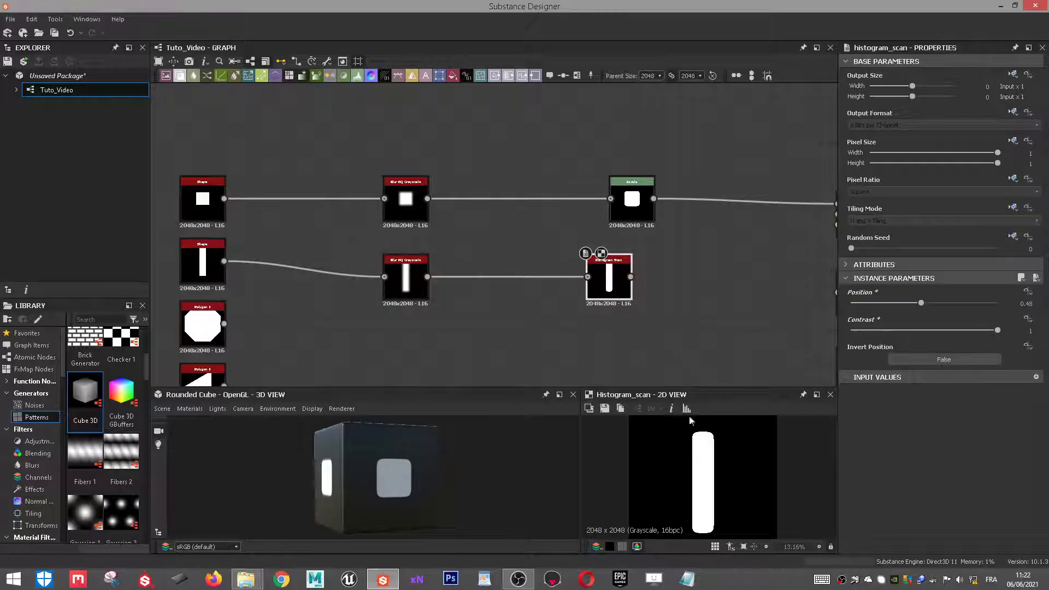
Preview the square's Levels output and set the intensity of its Blur HQ Grayscale node to 25
{"action": "left_click", "coordinate": [632, 194]}
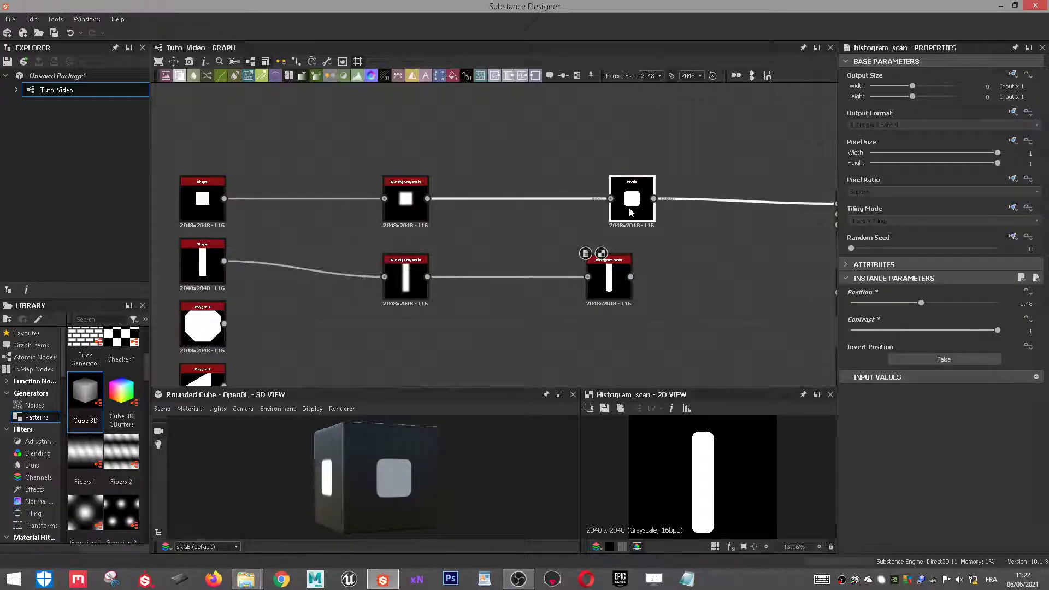
{"action": "scroll", "coordinate": [415, 201], "scroll_direction": "up", "scroll_amount": 2}
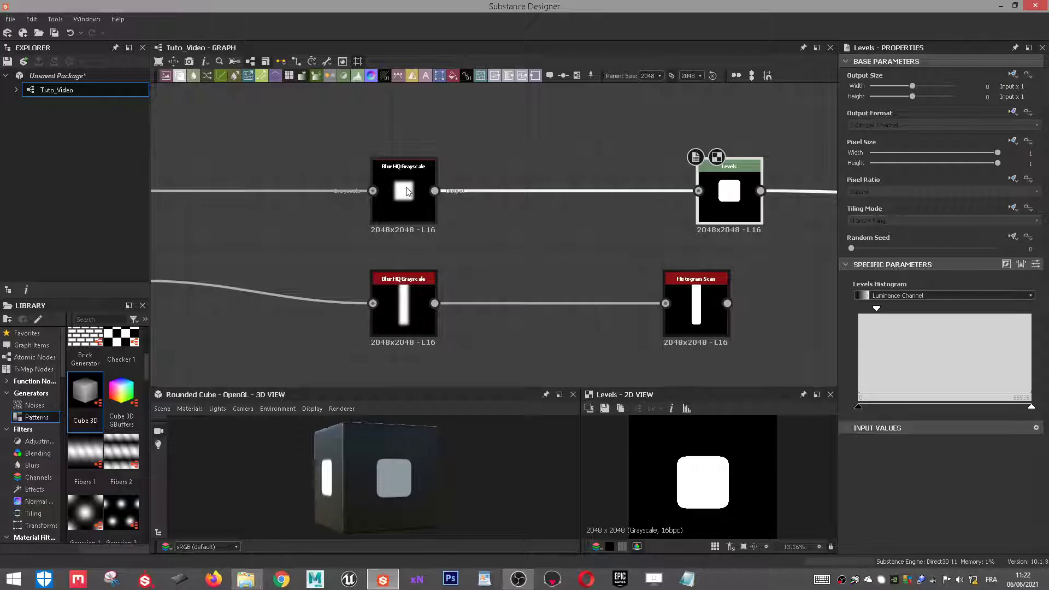
{"action": "scroll", "coordinate": [407, 191], "scroll_direction": "down", "scroll_amount": 2}
{"action": "left_click", "coordinate": [402, 183]}
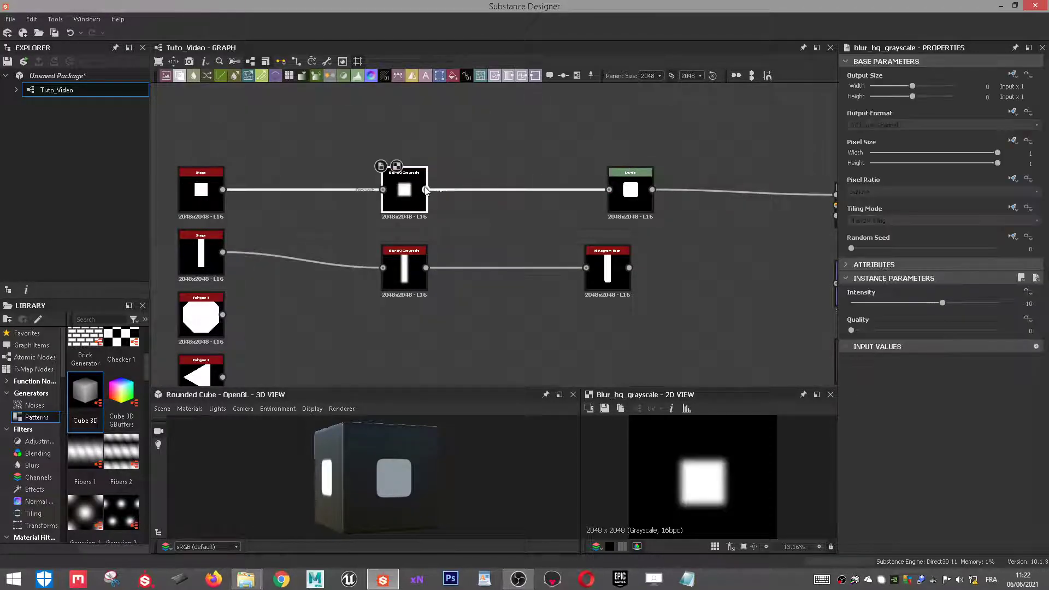
{"action": "left_click", "coordinate": [626, 177]}
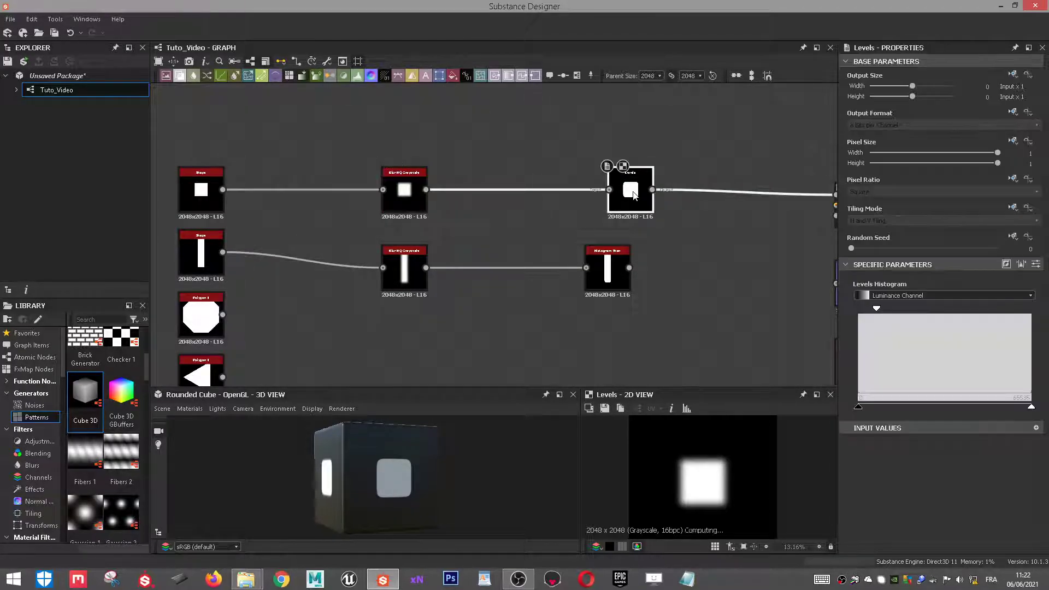
{"action": "left_click", "coordinate": [407, 191]}
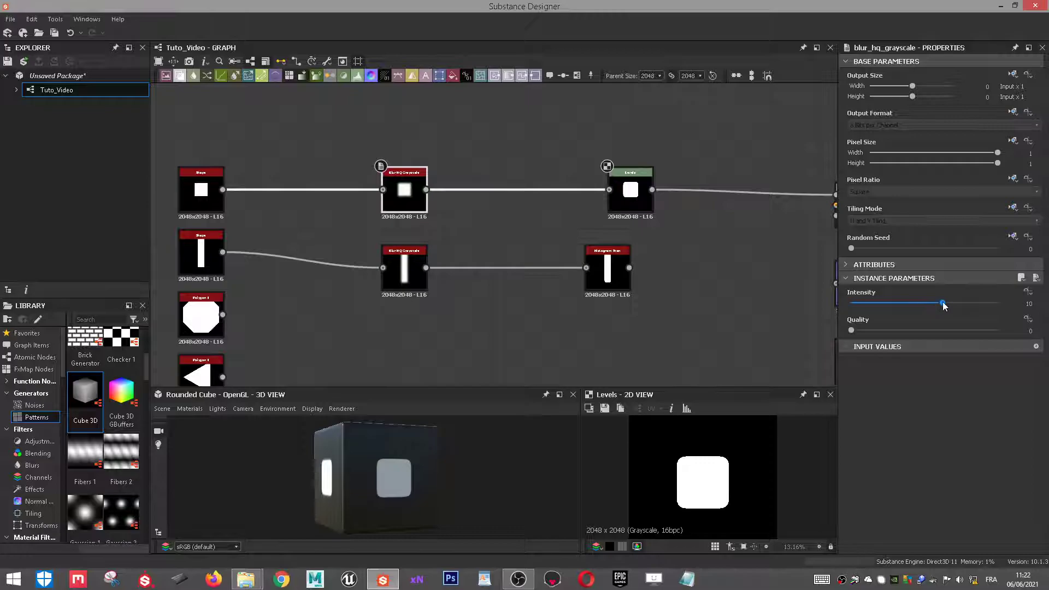
{"action": "mouse_move", "coordinate": [944, 305]}
{"action": "left_mouse_down"}
{"action": "mouse_move", "coordinate": [848, 305]}
{"action": "mouse_move", "coordinate": [916, 313]}
{"action": "mouse_move", "coordinate": [1011, 286]}
{"action": "mouse_move", "coordinate": [931, 299]}
{"action": "left_mouse_up"}
{"action": "left_click", "coordinate": [1026, 304]}
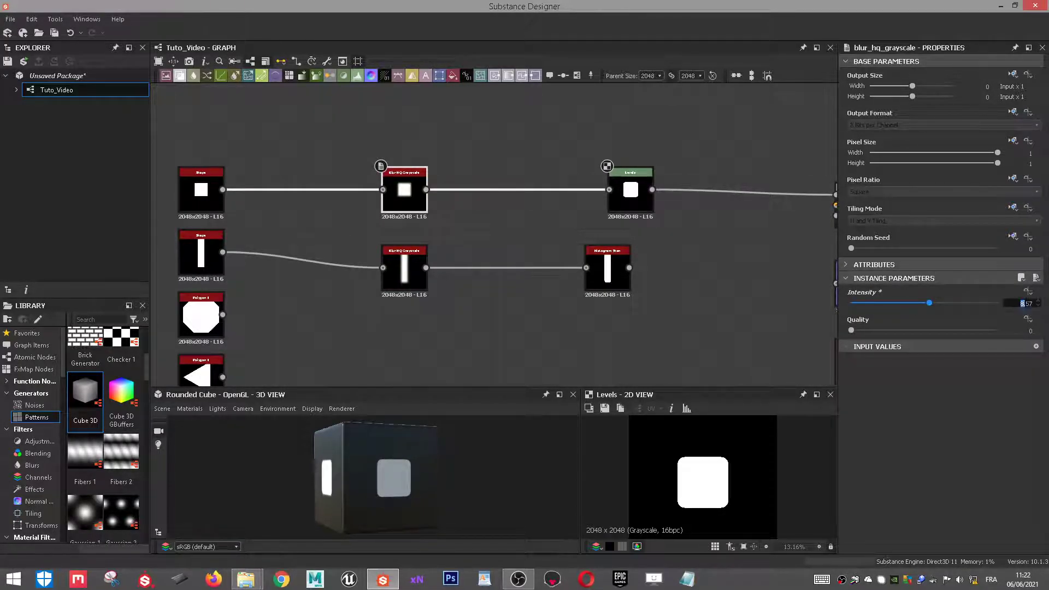
{"action": "type", "text": "25"}
{"action": "key", "text": "Return"}
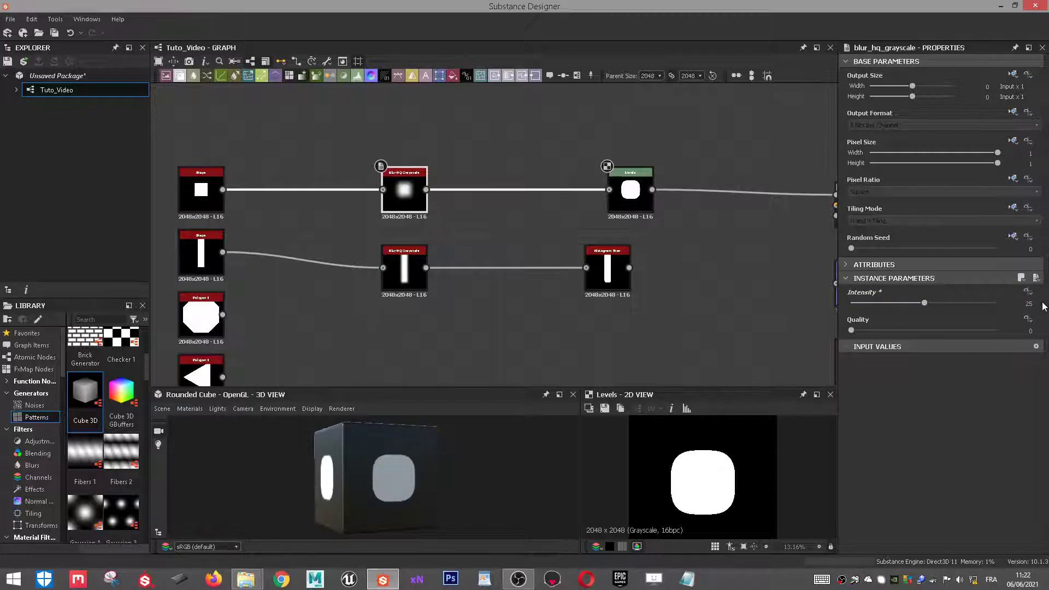
{"action": "scroll", "coordinate": [672, 494], "scroll_direction": "up", "scroll_amount": 2}
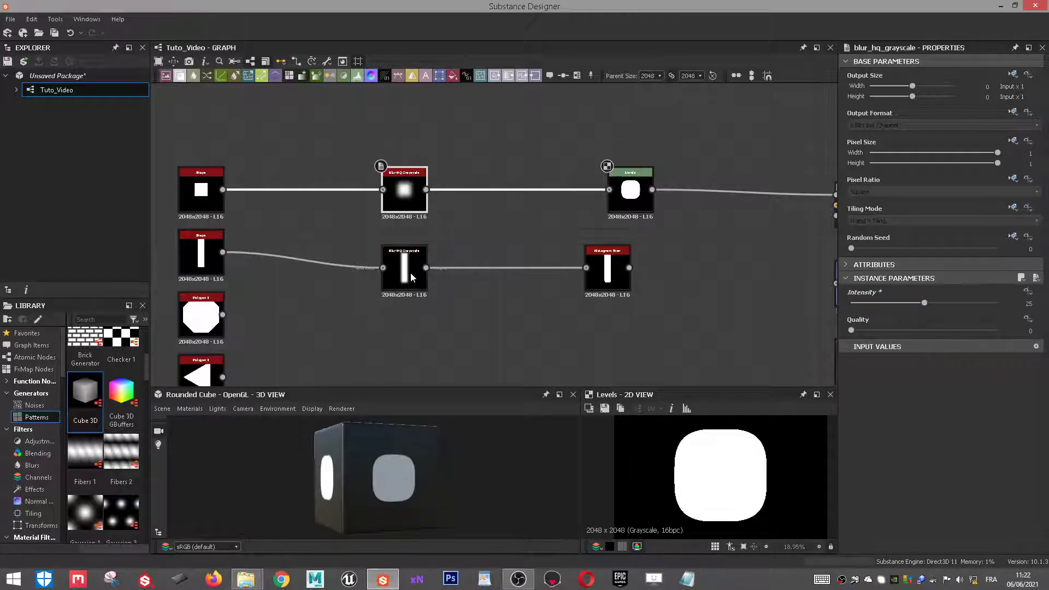
Preview the rectangle's Histogram Scan output and set the intensity of its Blur HQ Grayscale node to 25
{"action": "left_click", "coordinate": [407, 255]}
{"action": "left_click_drag", "start_coordinate": [943, 304], "coordinate": [849, 304]}
{"action": "scroll", "coordinate": [708, 494], "scroll_direction": "down", "scroll_amount": 3}
{"action": "left_click_drag", "start_coordinate": [856, 304], "coordinate": [998, 304]}
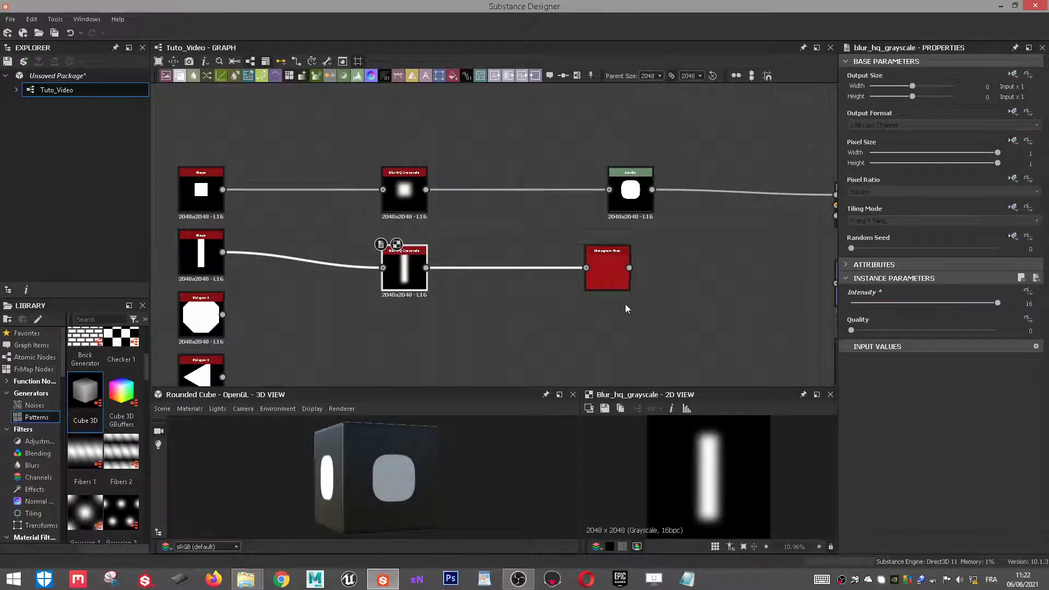
{"action": "left_click", "coordinate": [607, 270]}
{"action": "left_click", "coordinate": [404, 271]}
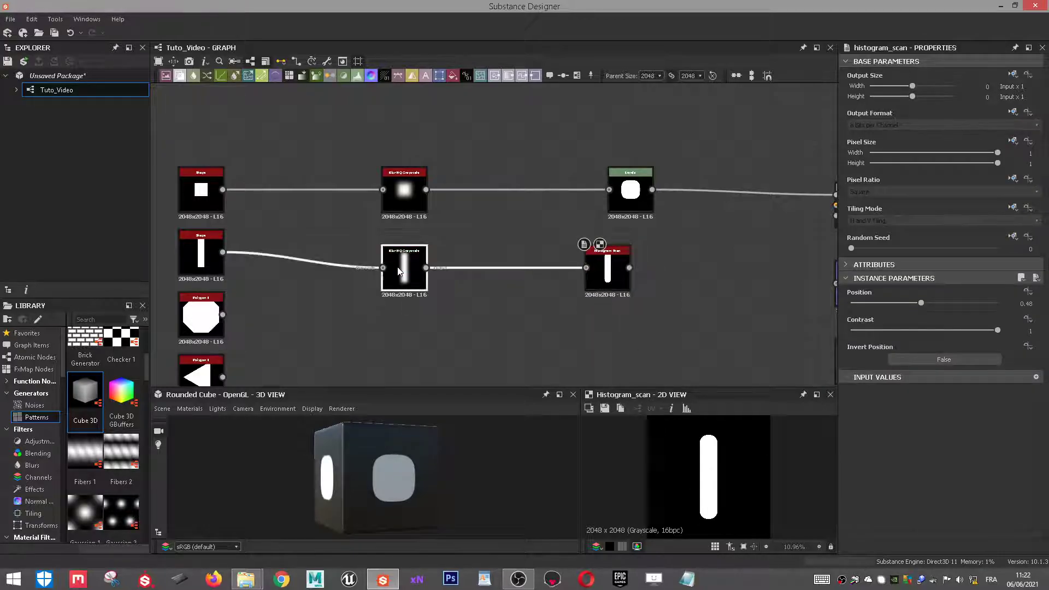
{"action": "double_click", "coordinate": [1027, 303]}
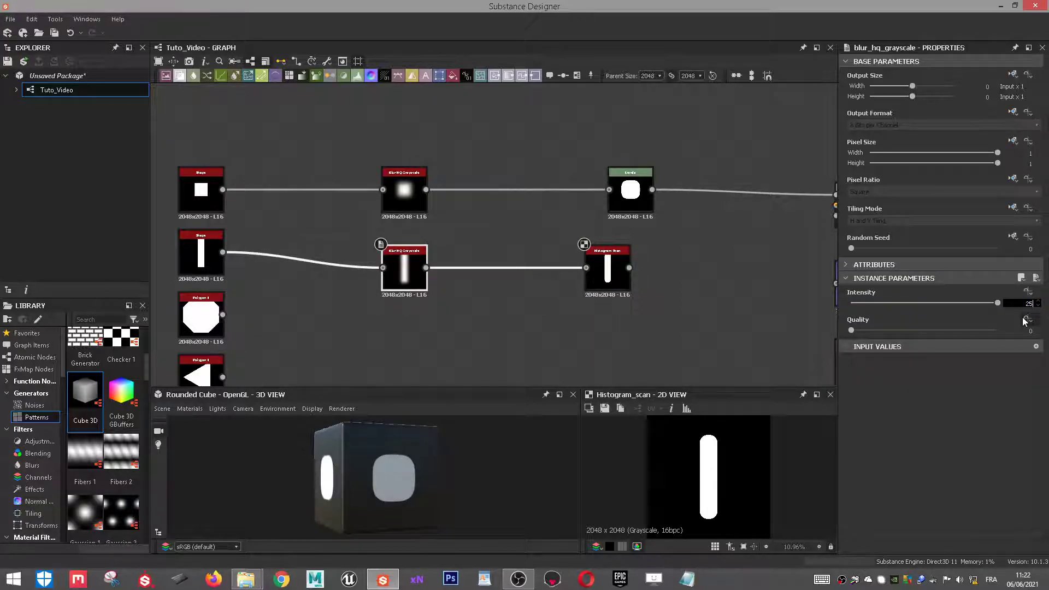
{"action": "key", "text": "Return"}
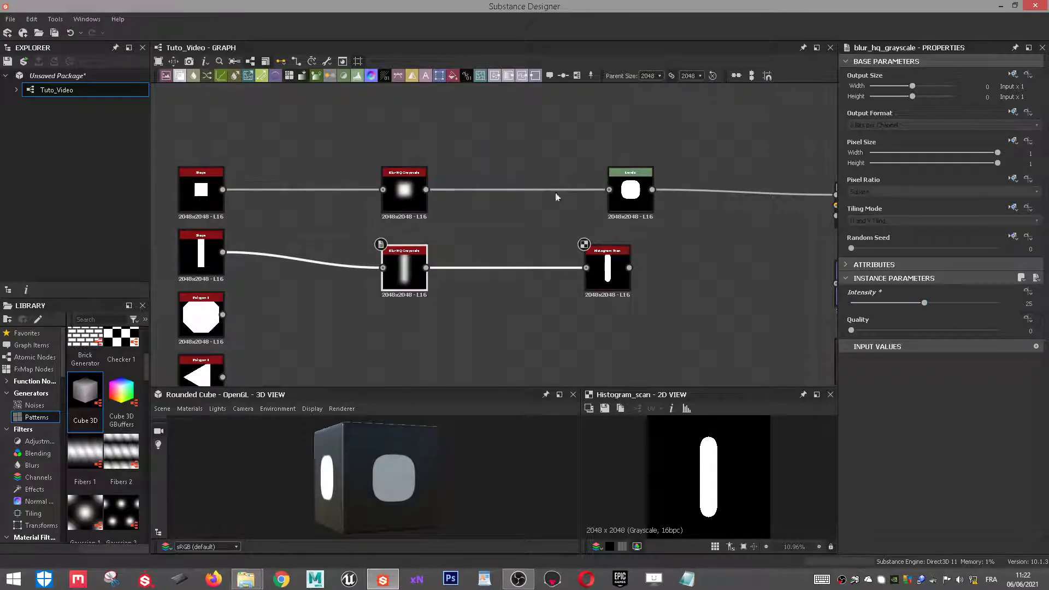
Align the rectangle's Blur HQ Grayscale and Histogram Scan nodes in a row with its Shape node
{"action": "scroll", "coordinate": [542, 216], "scroll_direction": "down", "scroll_amount": 1}
{"action": "middle_click_drag", "start_coordinate": [329, 297], "coordinate": [327, 251]}
{"action": "scroll", "coordinate": [328, 249], "scroll_direction": "up", "scroll_amount": 2}
{"action": "scroll", "coordinate": [343, 225], "scroll_direction": "down", "scroll_amount": 2}
{"action": "left_click_drag", "start_coordinate": [432, 202], "coordinate": [432, 189]}
{"action": "left_click_drag", "start_coordinate": [601, 206], "coordinate": [621, 193]}
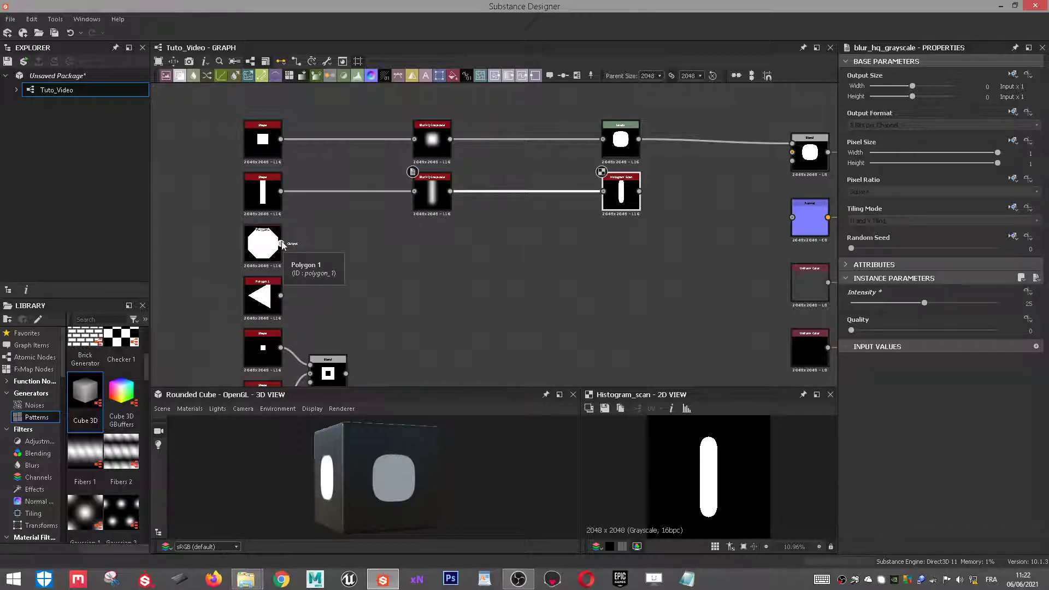
Add a Blur HQ Grayscale node fed by the octagonal Polygon 1 node
{"action": "left_click_drag", "start_coordinate": [280, 243], "coordinate": [440, 252]}
{"action": "type", "text": "blur"}
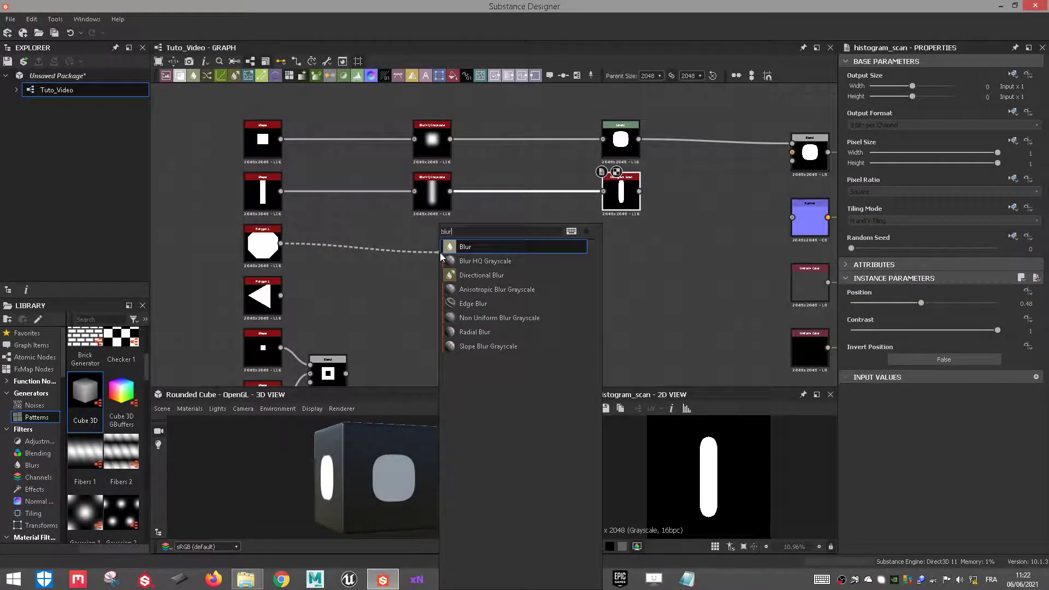
{"action": "left_click", "coordinate": [470, 261]}
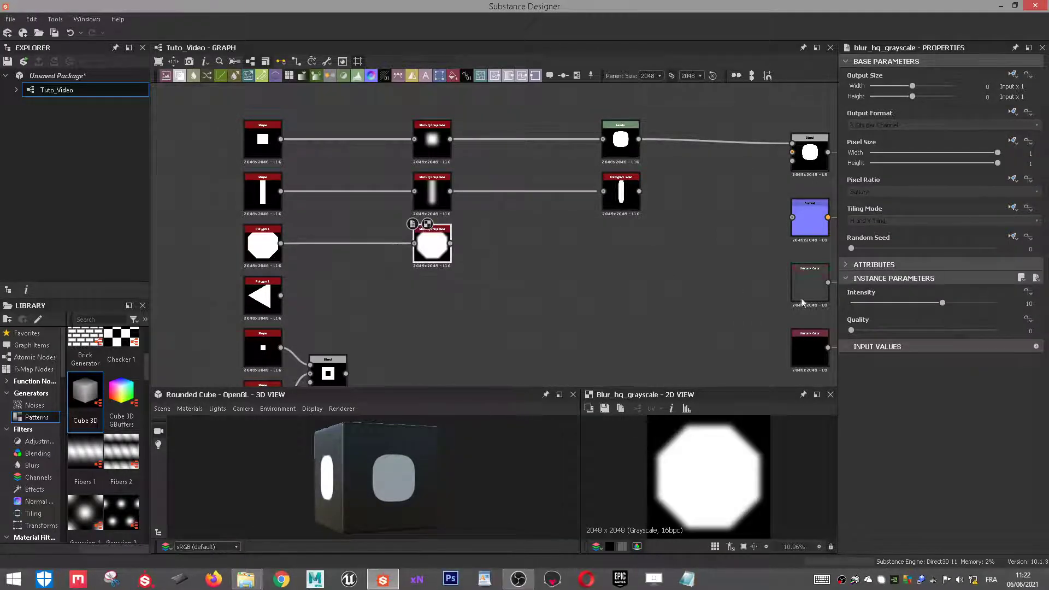
Duplicate the rectangle's Histogram Scan node and connect the copy between the octagon's blur node and the Blend node
{"action": "left_click", "coordinate": [616, 200]}
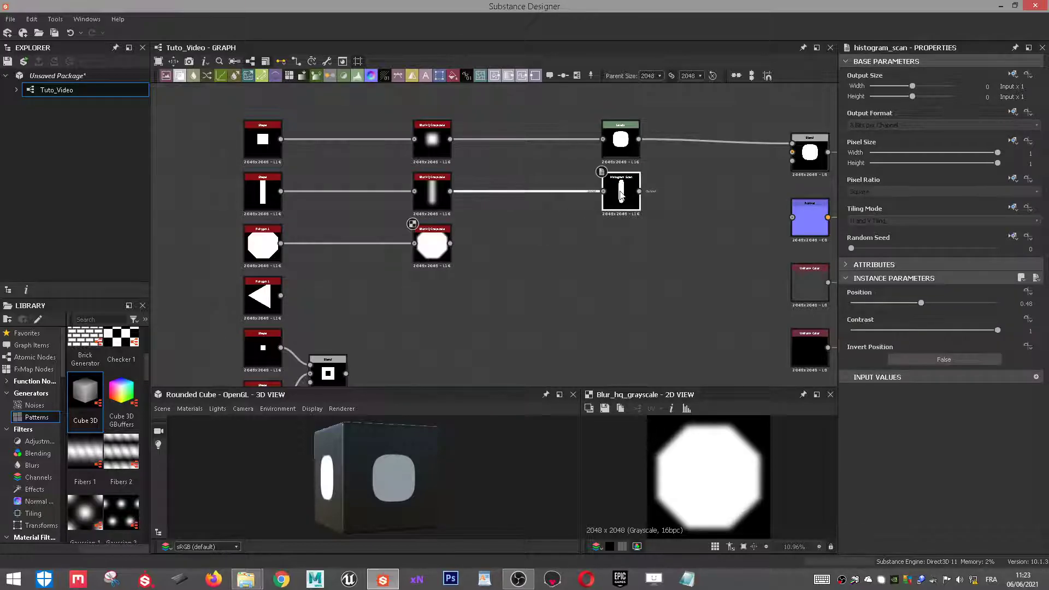
{"action": "key", "text": "ctrl+d"}
{"action": "left_click_drag", "start_coordinate": [494, 235], "coordinate": [621, 255]}
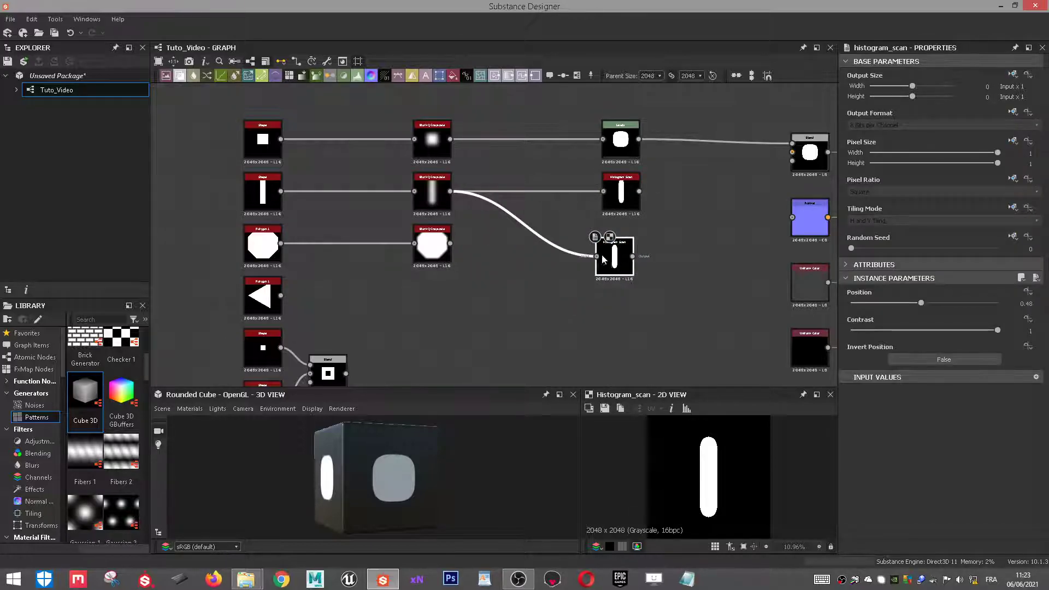
{"action": "left_click_drag", "start_coordinate": [450, 243], "coordinate": [793, 144]}
{"action": "left_click_drag", "start_coordinate": [442, 453], "coordinate": [396, 461]}
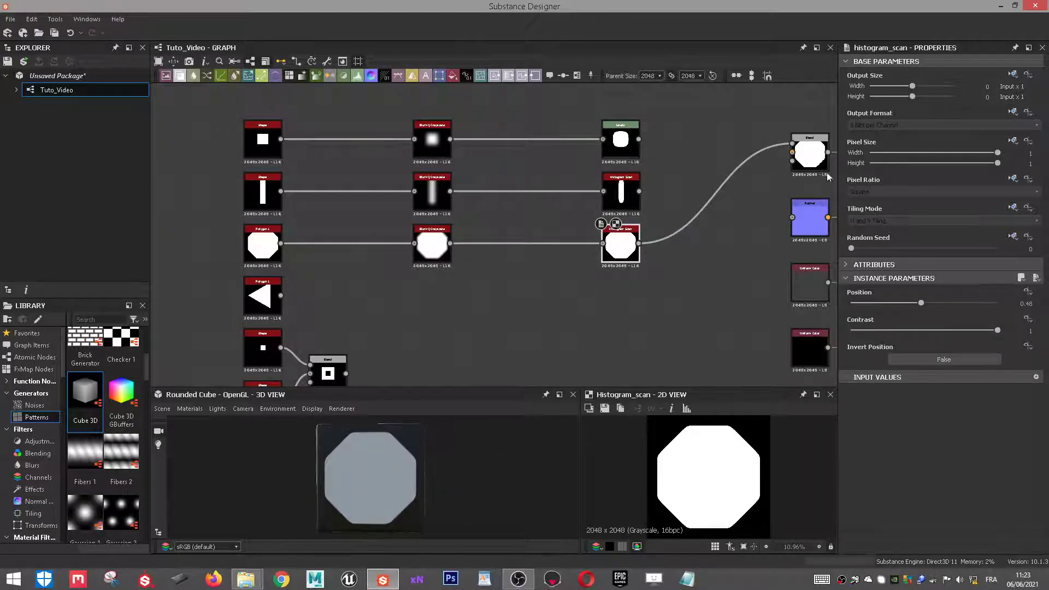
Set the octagon's Histogram Scan position to 0.47 and its Blur HQ Grayscale intensity to 50
{"action": "mouse_move", "coordinate": [922, 301]}
{"action": "left_mouse_down"}
{"action": "mouse_move", "coordinate": [986, 303]}
{"action": "mouse_move", "coordinate": [903, 302]}
{"action": "mouse_move", "coordinate": [931, 296]}
{"action": "left_mouse_up"}
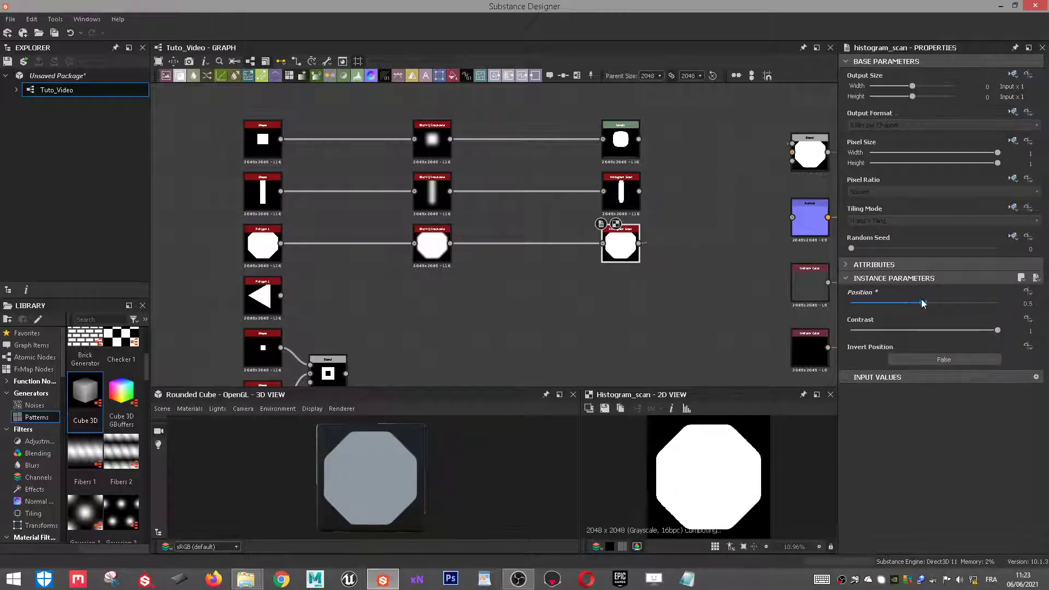
{"action": "left_click", "coordinate": [435, 243]}
{"action": "left_click_drag", "start_coordinate": [929, 306], "coordinate": [1046, 314]}
{"action": "middle_click_drag", "start_coordinate": [543, 321], "coordinate": [518, 318]}
{"action": "left_click", "coordinate": [1018, 302]}
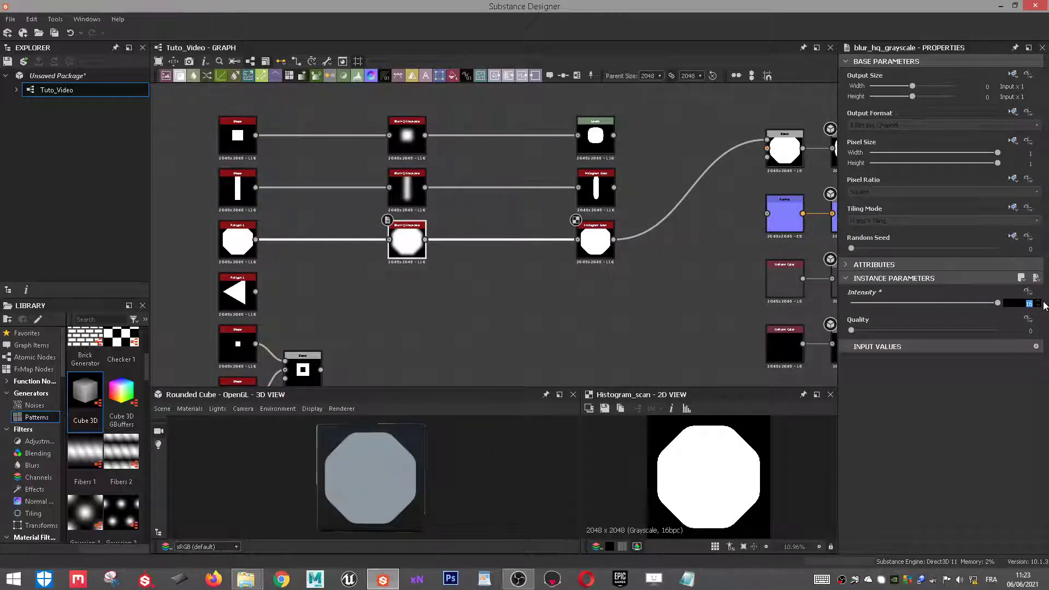
{"action": "key", "text": "Return"}
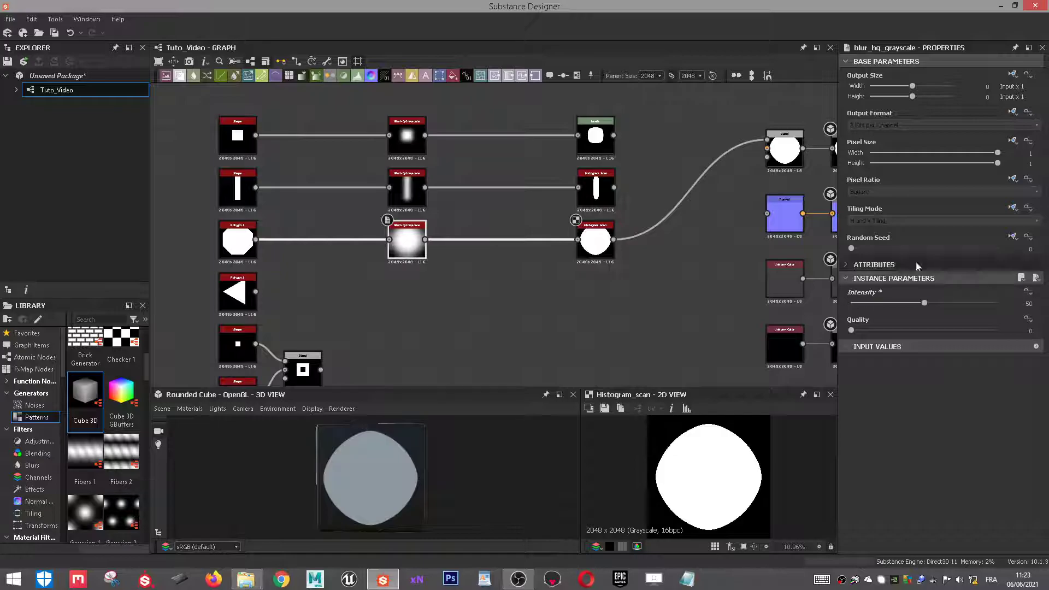
Adjust the octagon's Histogram Scan contrast back to full and set the Polygon 1 node's scale to 0.94
{"action": "middle_click_drag", "start_coordinate": [355, 280], "coordinate": [371, 264]}
{"action": "scroll", "coordinate": [416, 301], "scroll_direction": "down", "scroll_amount": 2}
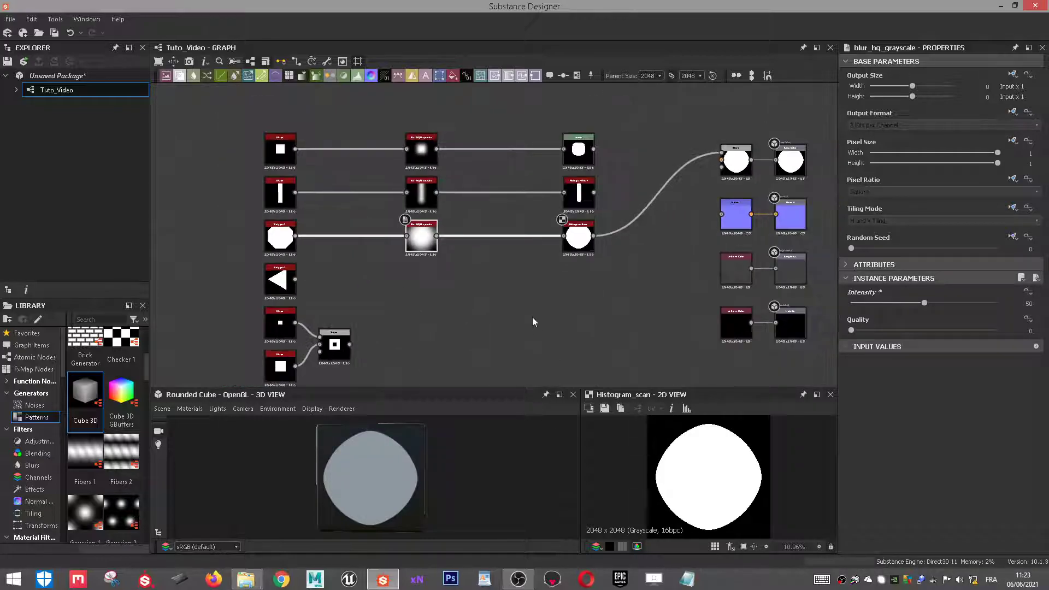
{"action": "scroll", "coordinate": [511, 299], "scroll_direction": "up", "scroll_amount": 2}
{"action": "left_click", "coordinate": [606, 206]}
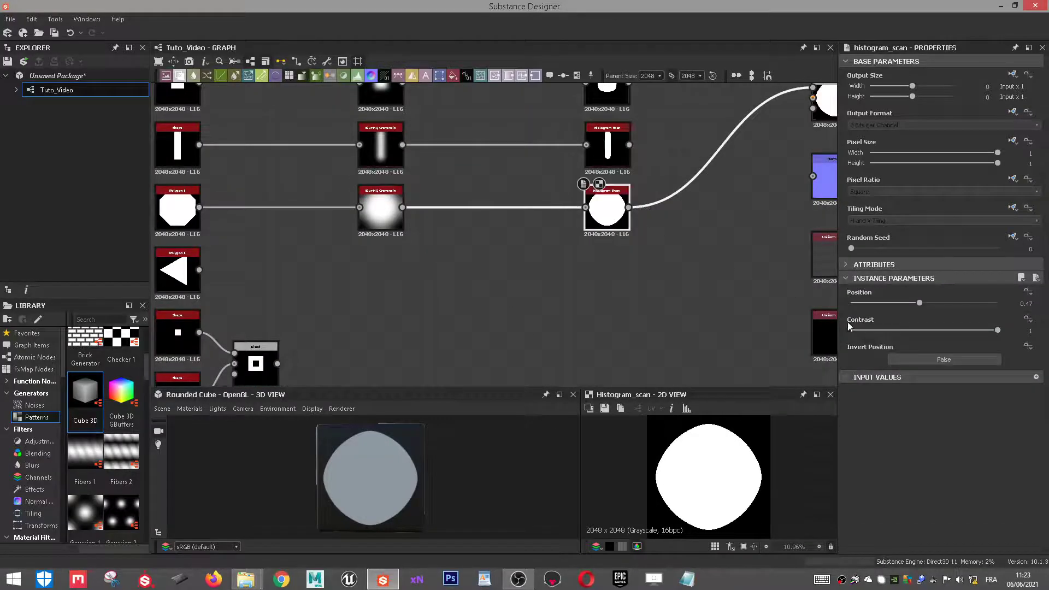
{"action": "left_click_drag", "start_coordinate": [957, 331], "coordinate": [1026, 331]}
{"action": "left_click", "coordinate": [180, 218]}
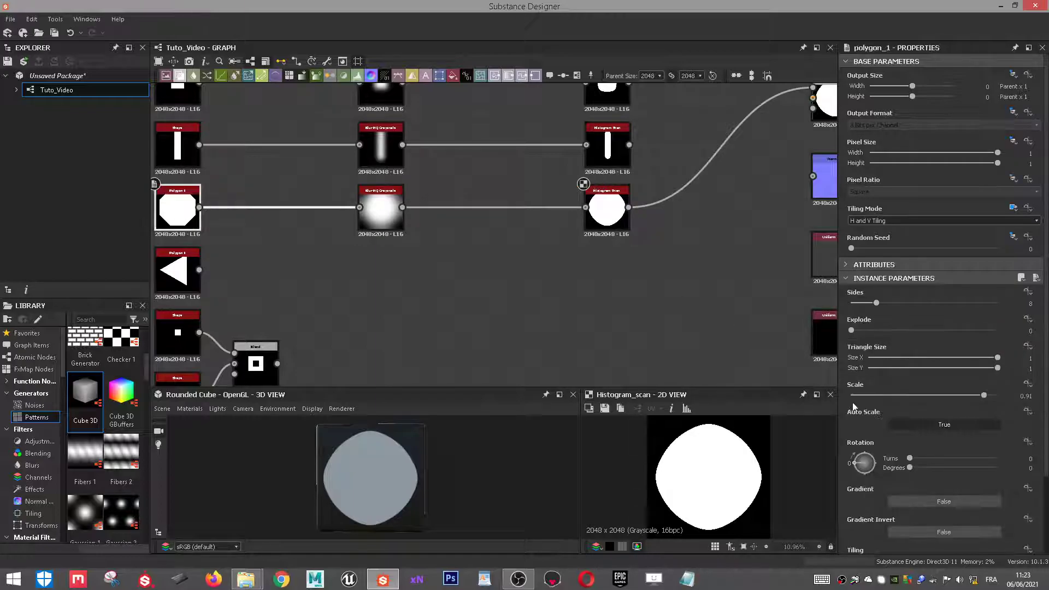
{"action": "mouse_move", "coordinate": [998, 395]}
{"action": "left_mouse_down"}
{"action": "mouse_move", "coordinate": [979, 400]}
{"action": "mouse_move", "coordinate": [991, 398]}
{"action": "left_mouse_up"}
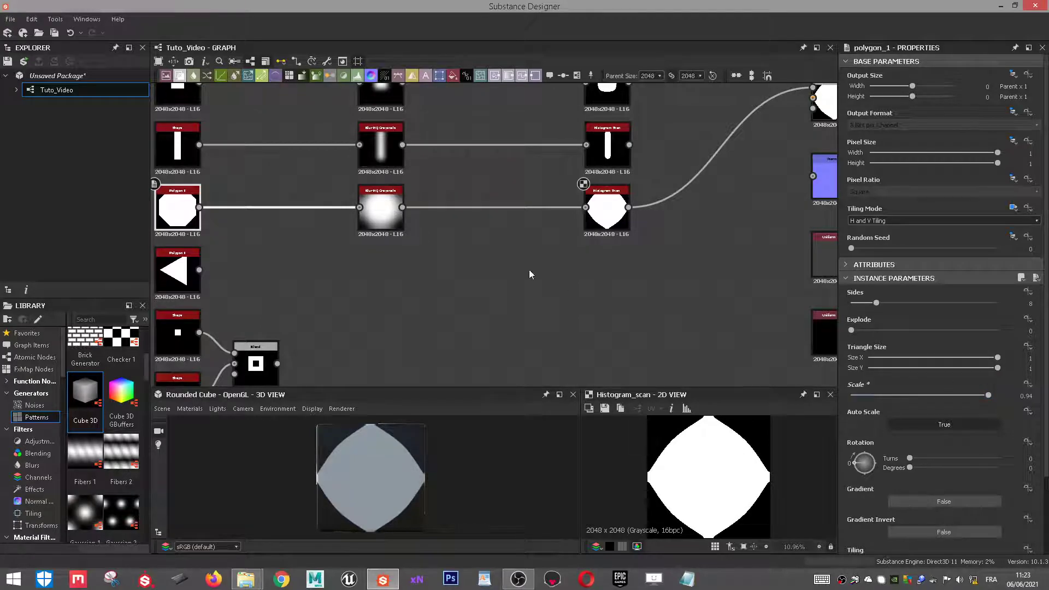
Examine how the octagon's blur and Histogram Scan results behave at the tile edges, and preview the Polygon 1 node
{"action": "scroll", "coordinate": [353, 211], "scroll_direction": "up", "scroll_amount": 3}
{"action": "scroll", "coordinate": [402, 208], "scroll_direction": "up", "scroll_amount": 1}
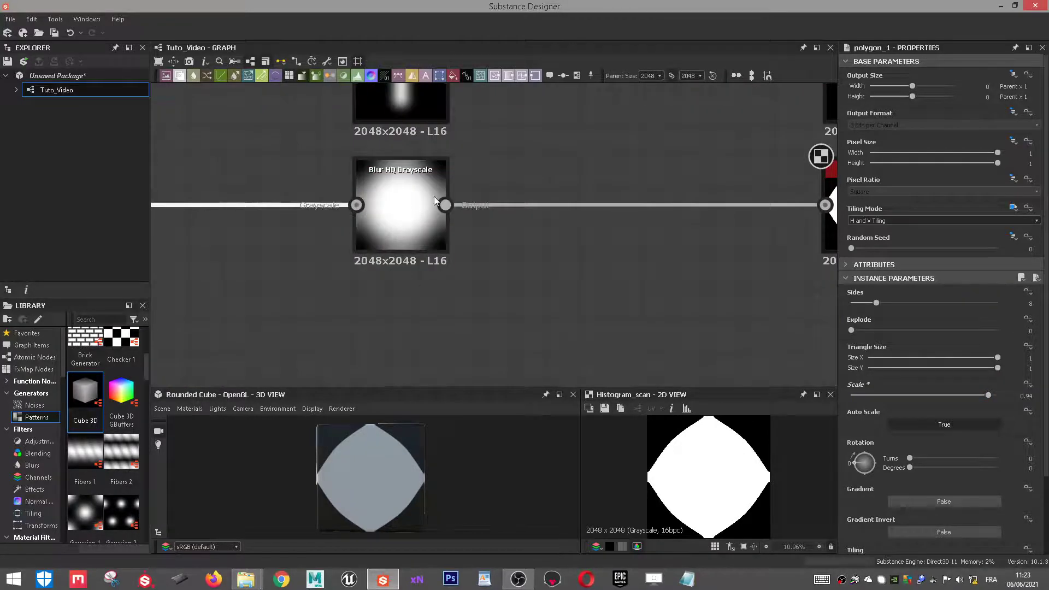
{"action": "scroll", "coordinate": [415, 198], "scroll_direction": "up", "scroll_amount": 2}
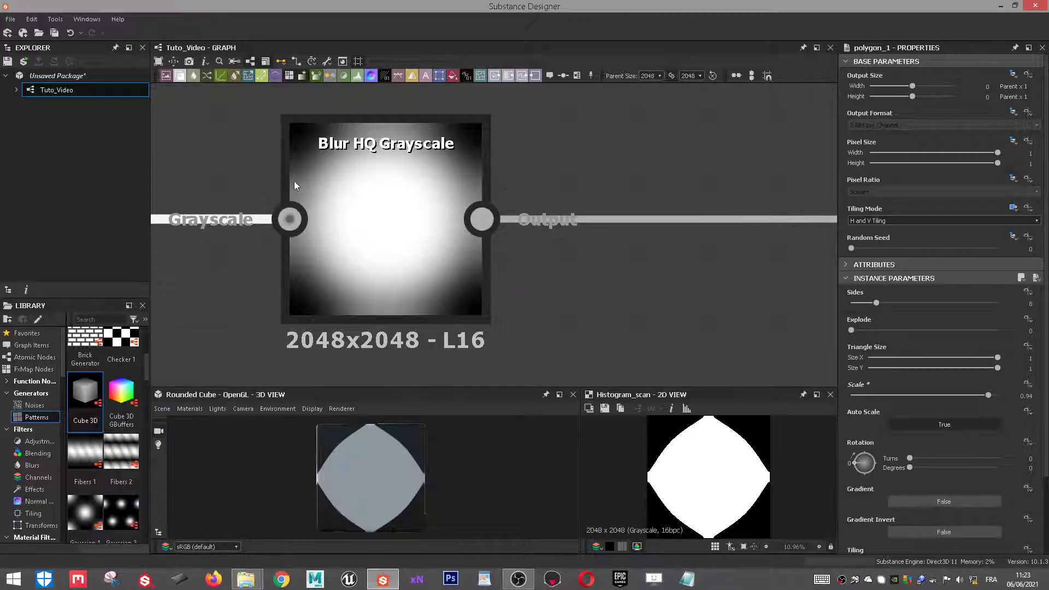
{"action": "left_click", "coordinate": [350, 163]}
{"action": "scroll", "coordinate": [623, 383], "scroll_direction": "down", "scroll_amount": 1}
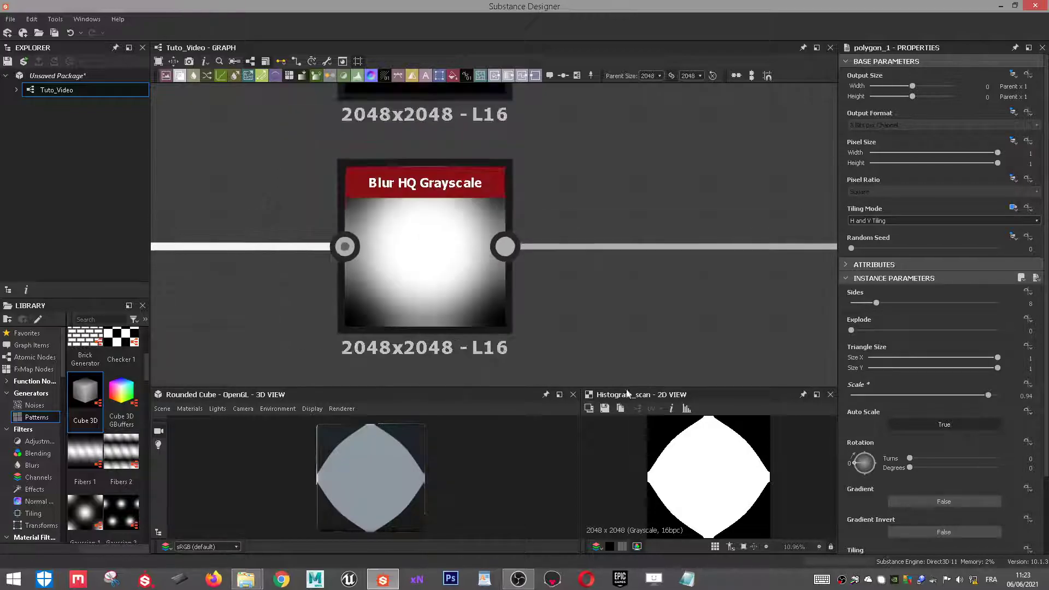
{"action": "scroll", "coordinate": [650, 482], "scroll_direction": "down", "scroll_amount": 2}
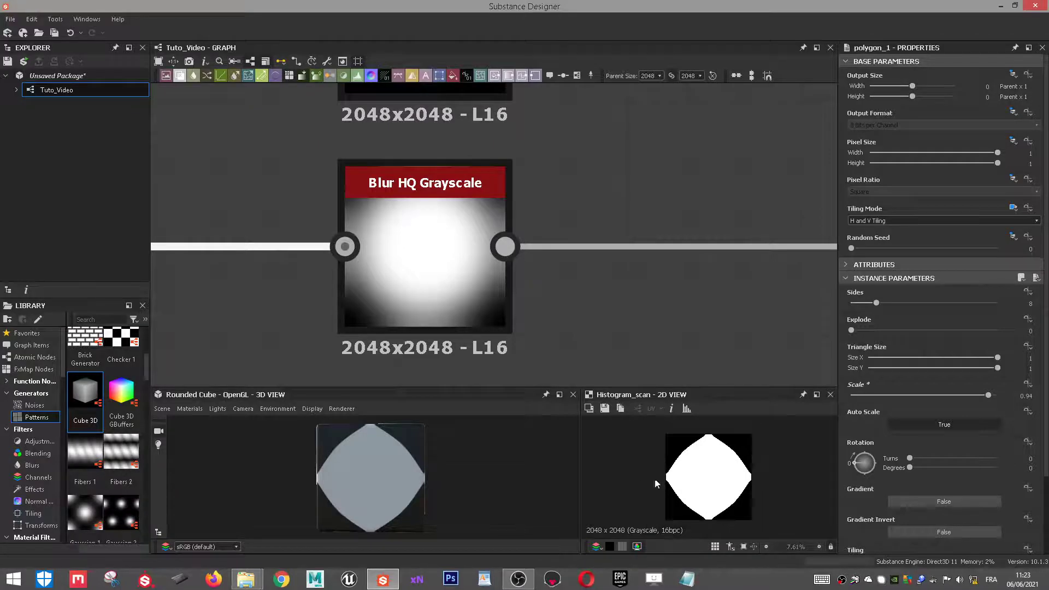
{"action": "scroll", "coordinate": [564, 296], "scroll_direction": "down", "scroll_amount": 2}
{"action": "scroll", "coordinate": [435, 295], "scroll_direction": "down", "scroll_amount": 3}
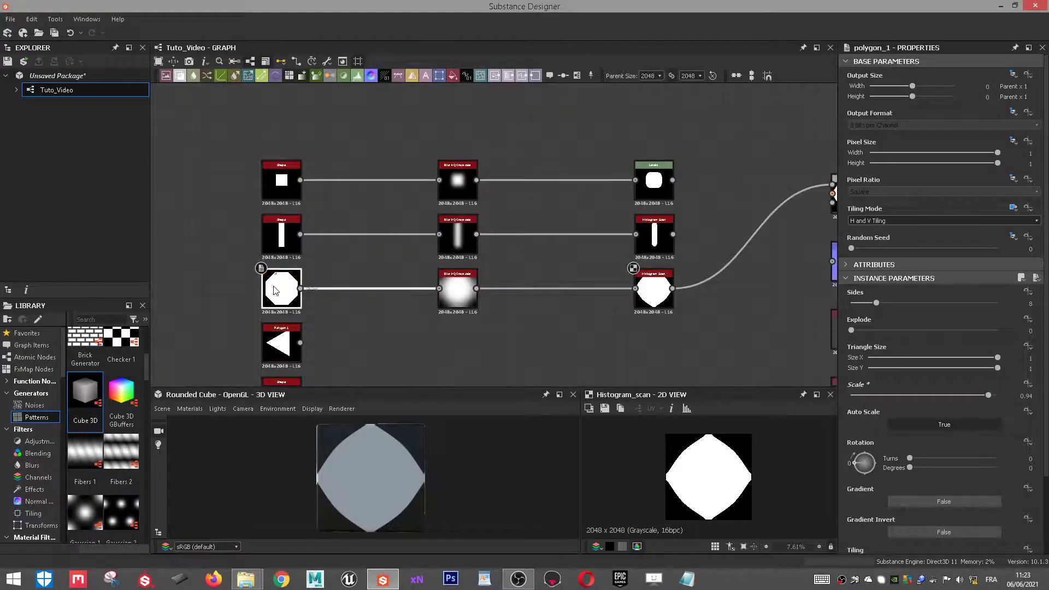
{"action": "double_click", "coordinate": [282, 290]}
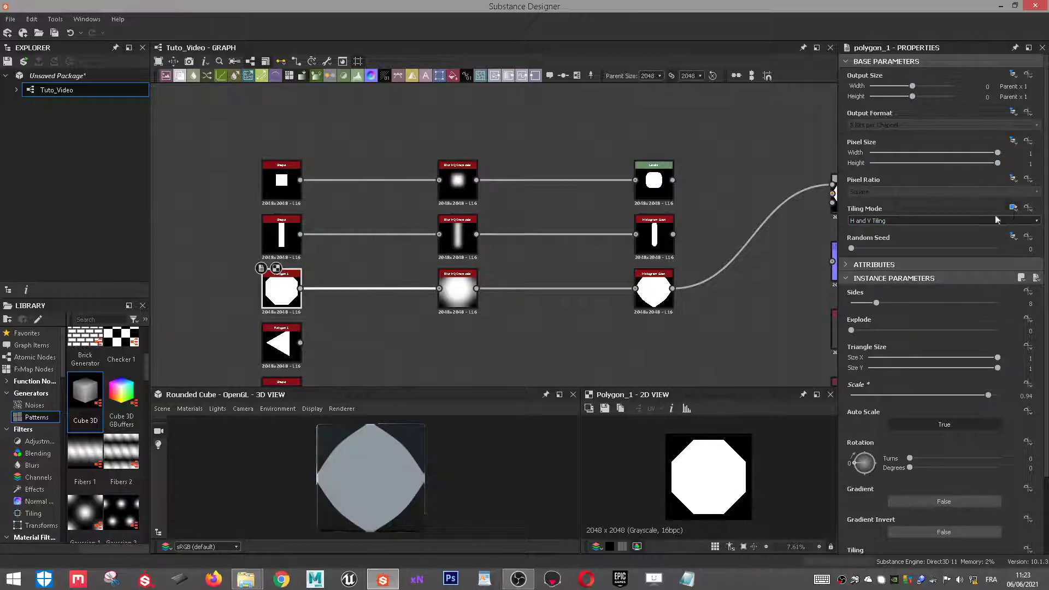
Set the octagon's Polygon 1 tiling mode to No Tiling and preview its blur and Histogram Scan nodes
{"action": "left_click", "coordinate": [949, 222]}
{"action": "left_click", "coordinate": [887, 238]}
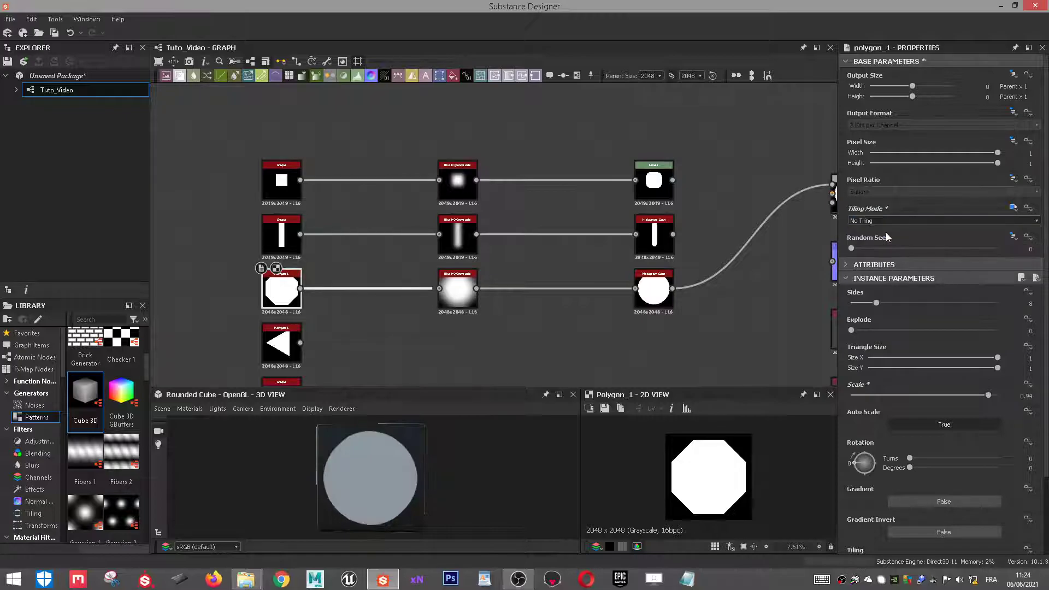
{"action": "left_click", "coordinate": [463, 295]}
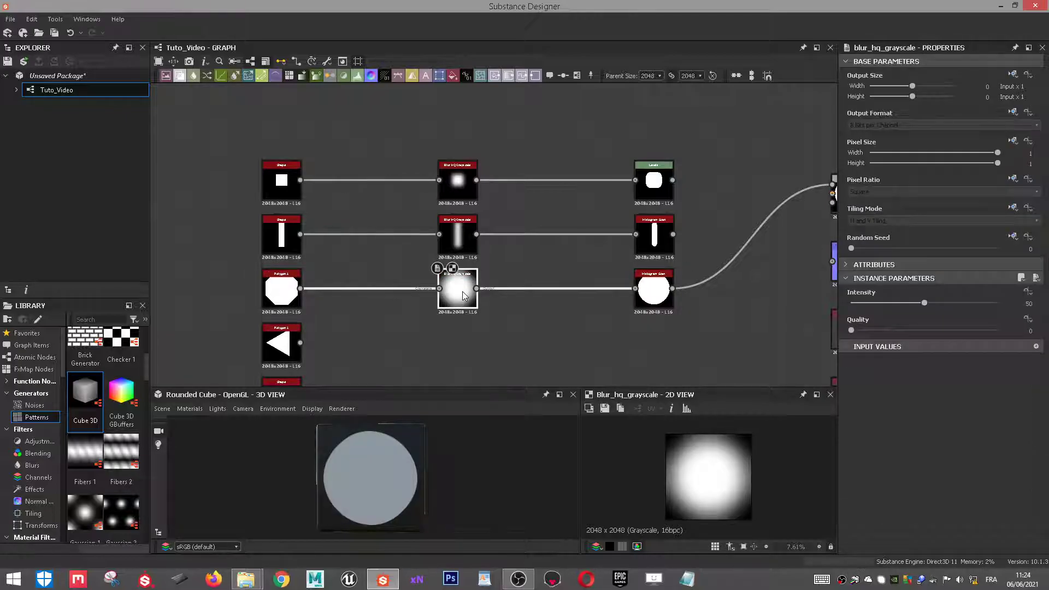
{"action": "scroll", "coordinate": [578, 289], "scroll_direction": "up", "scroll_amount": 3}
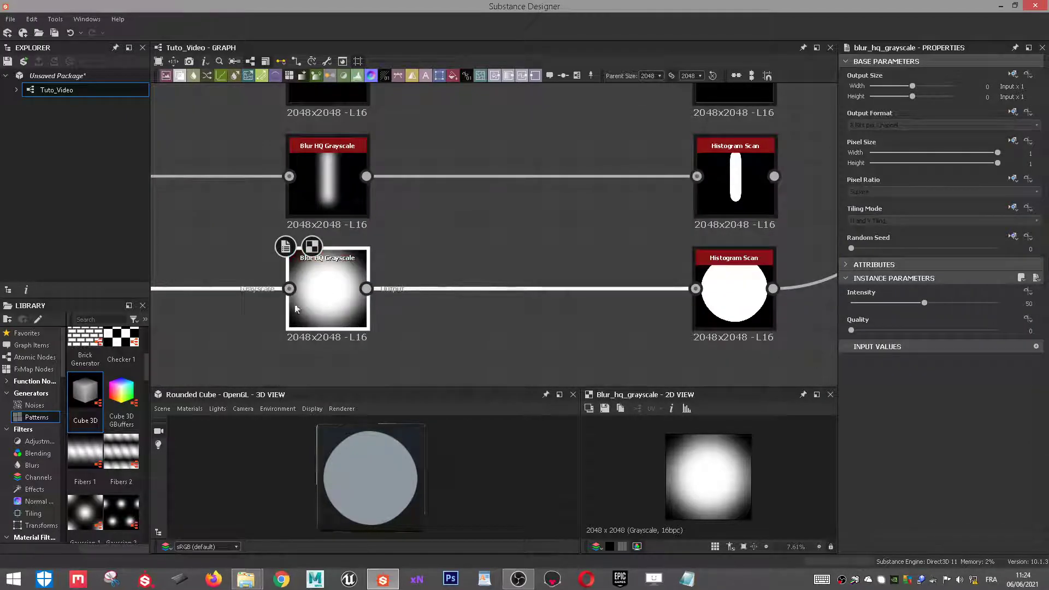
{"action": "left_click", "coordinate": [734, 295]}
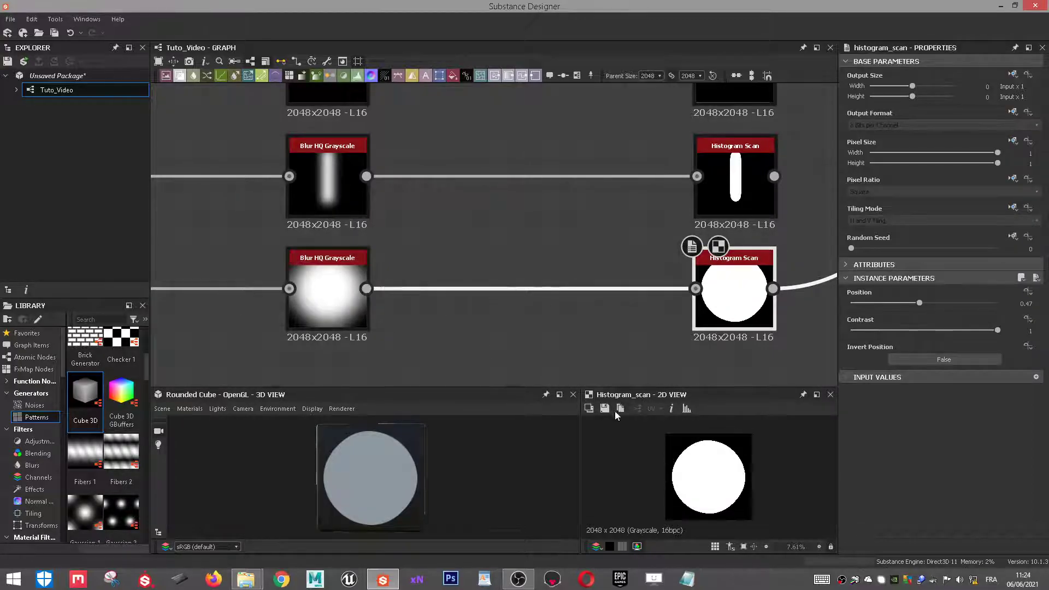
{"action": "scroll", "coordinate": [714, 463], "scroll_direction": "up", "scroll_amount": 2}
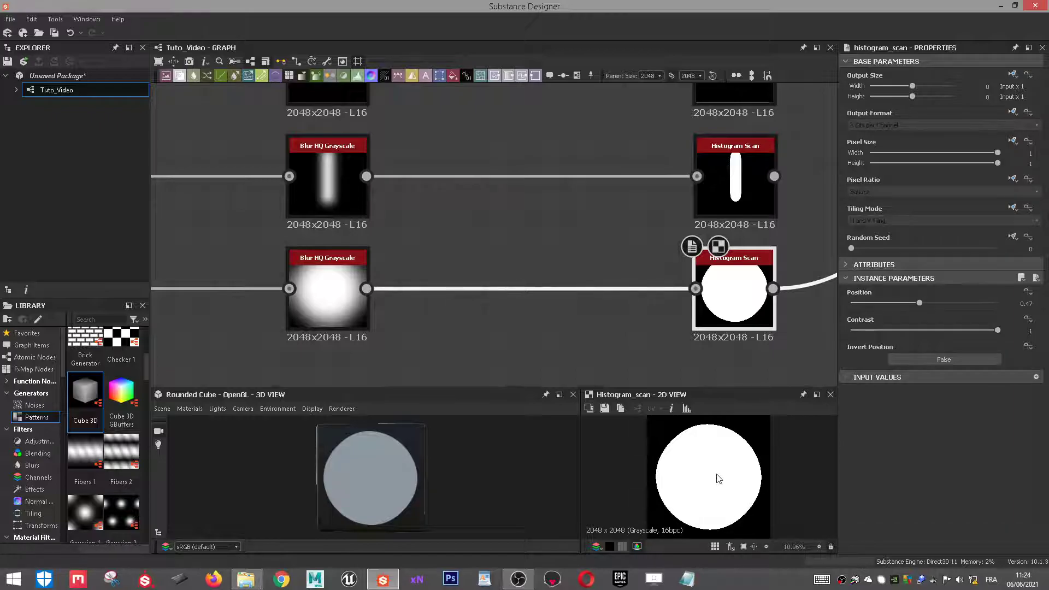
Set the intensity of the octagon's Blur HQ Grayscale node to 100
{"action": "scroll", "coordinate": [719, 479], "scroll_direction": "down", "scroll_amount": 3}
{"action": "left_click", "coordinate": [339, 276]}
{"action": "left_click_drag", "start_coordinate": [924, 307], "coordinate": [1004, 296]}
{"action": "scroll", "coordinate": [518, 250], "scroll_direction": "down", "scroll_amount": 3}
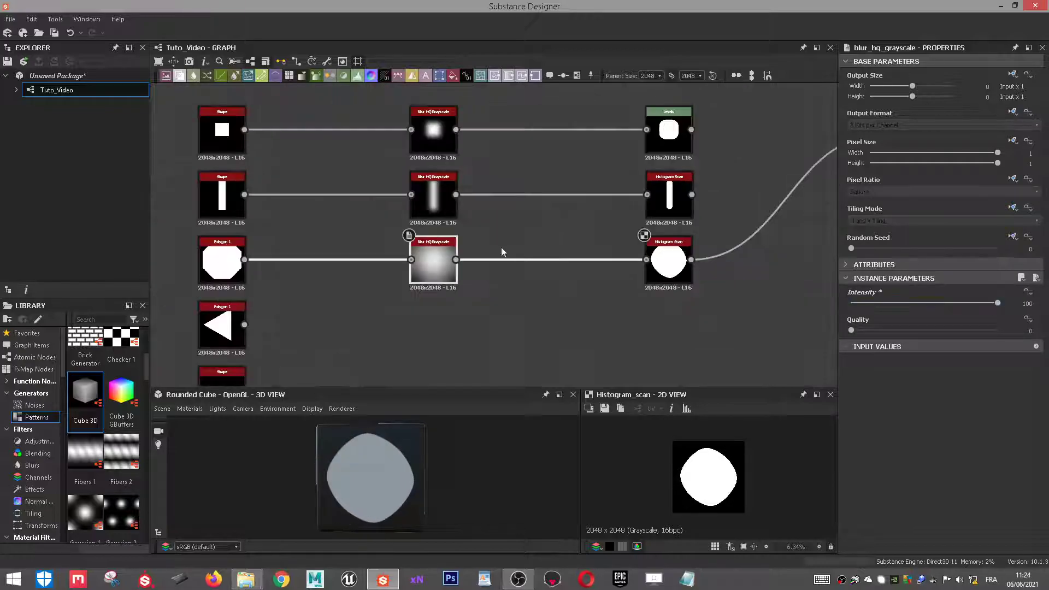
Set the octagon's Polygon 1 tiling mode to H and V Tiling and preview its Histogram Scan node
{"action": "left_click", "coordinate": [221, 261]}
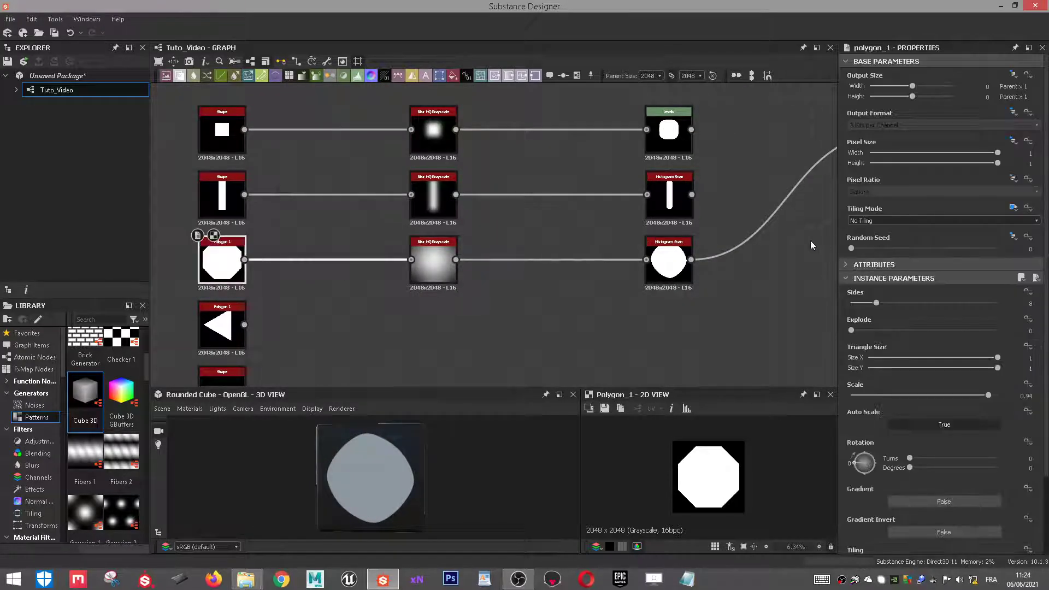
{"action": "left_click", "coordinate": [866, 221]}
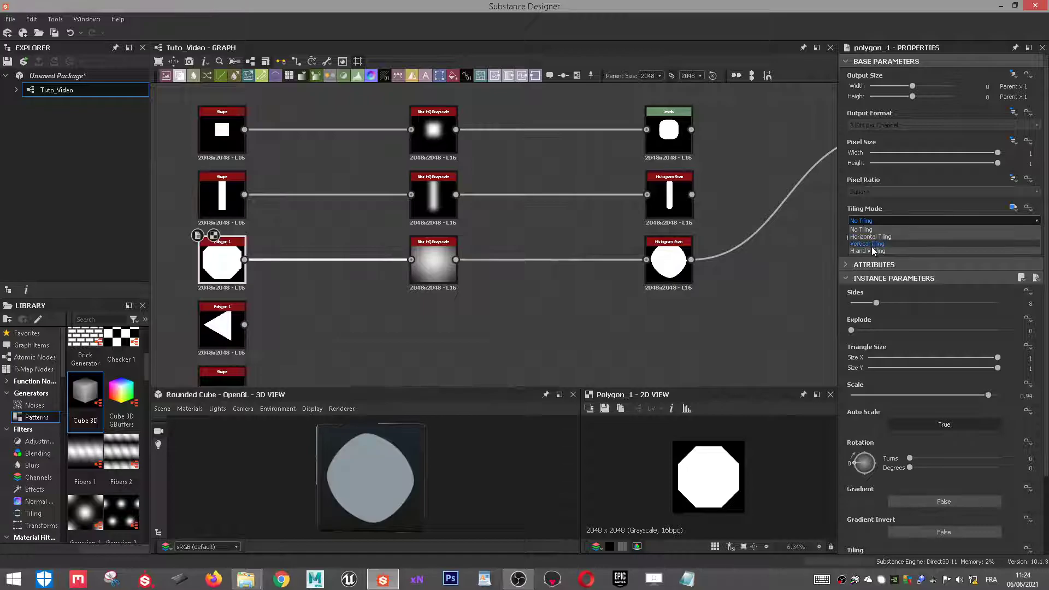
{"action": "left_click", "coordinate": [872, 251]}
{"action": "left_click", "coordinate": [668, 262]}
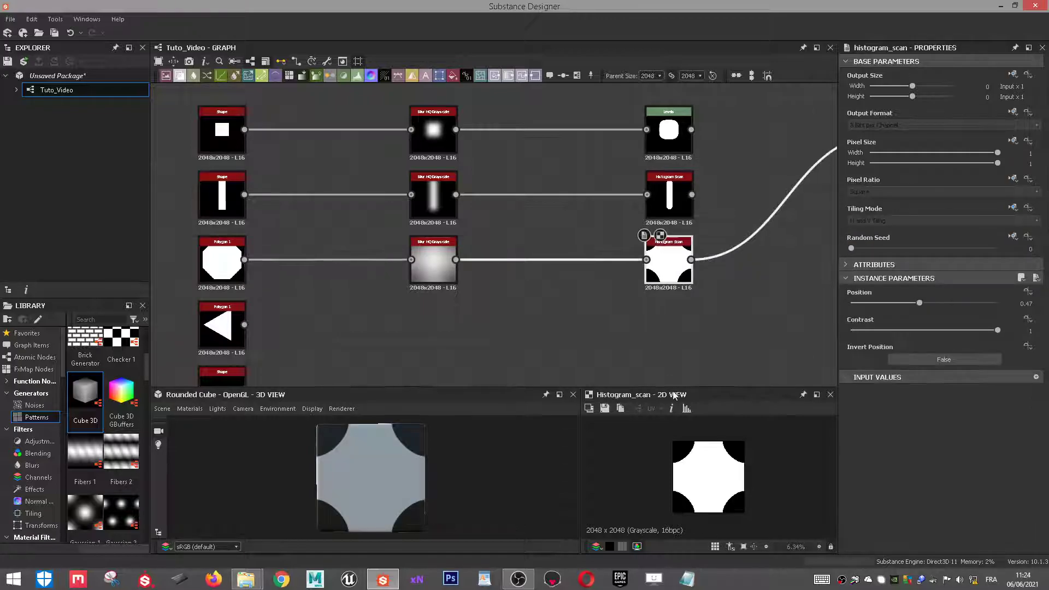
{"action": "scroll", "coordinate": [715, 480], "scroll_direction": "up", "scroll_amount": 2}
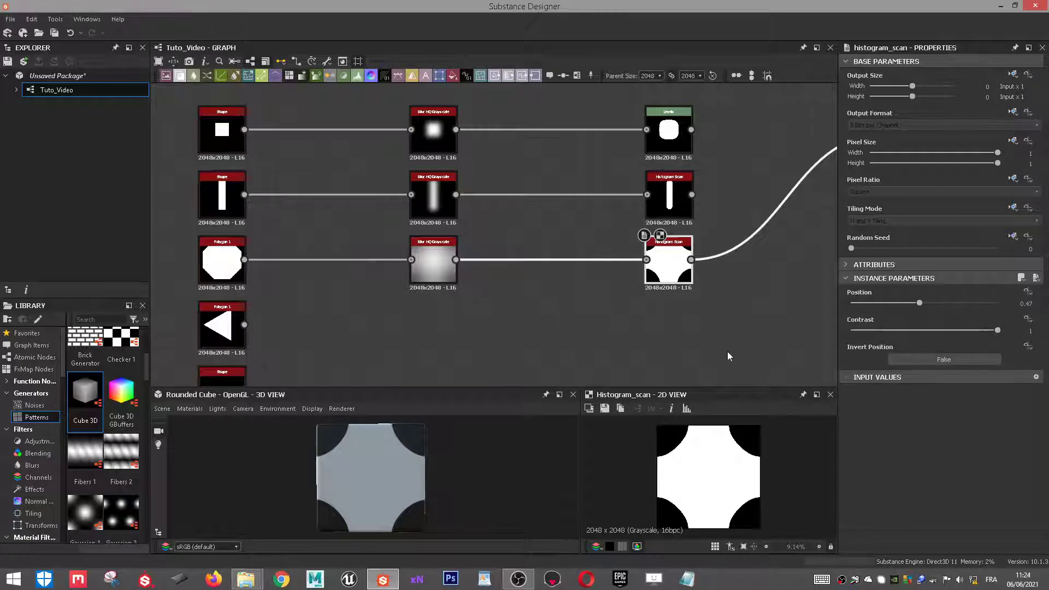
Switch the octagon's Polygon 1 tiling mode back to No Tiling
{"action": "left_click", "coordinate": [243, 261]}
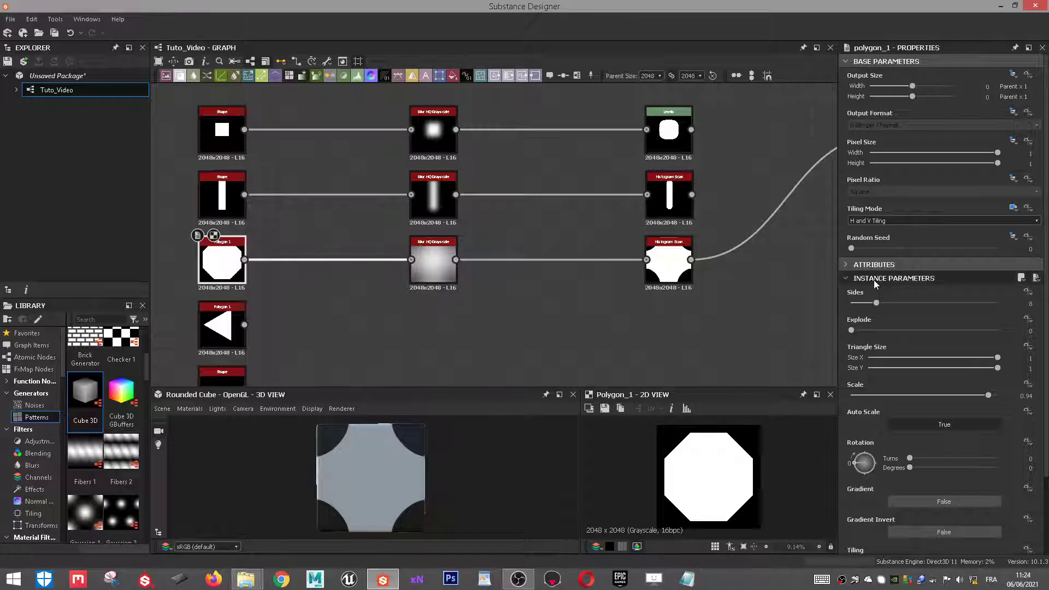
{"action": "left_click", "coordinate": [951, 221]}
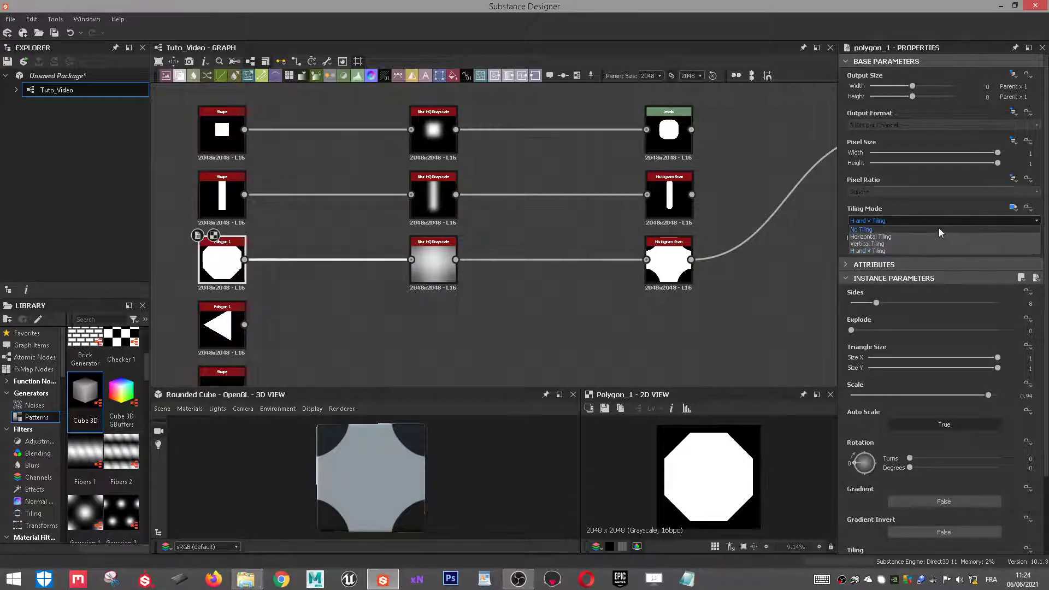
{"action": "left_click", "coordinate": [939, 229]}
Add a Blur node connected to the output of the triangle's Polygon 1 node
{"action": "middle_click_drag", "start_coordinate": [406, 324], "coordinate": [414, 275]}
{"action": "scroll", "coordinate": [323, 283], "scroll_direction": "down", "scroll_amount": 1}
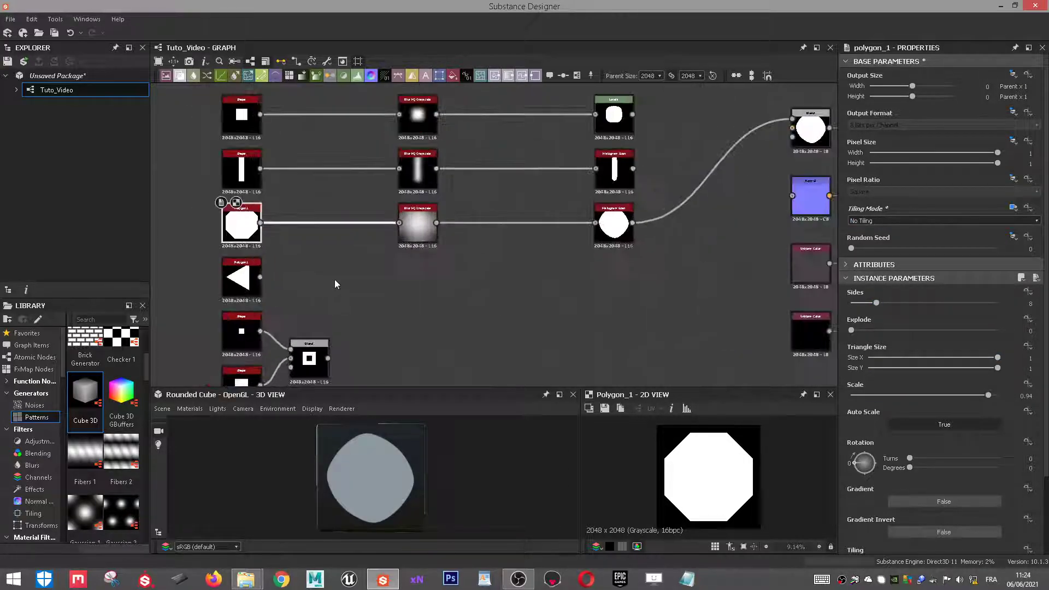
{"action": "left_click_drag", "start_coordinate": [261, 278], "coordinate": [395, 280]}
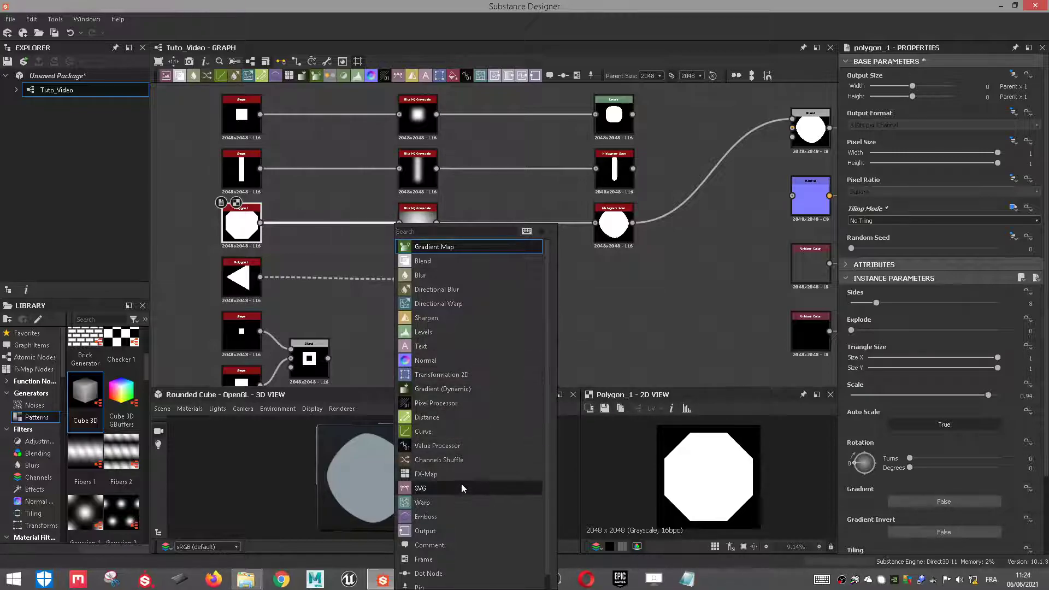
{"action": "left_click", "coordinate": [445, 274]}
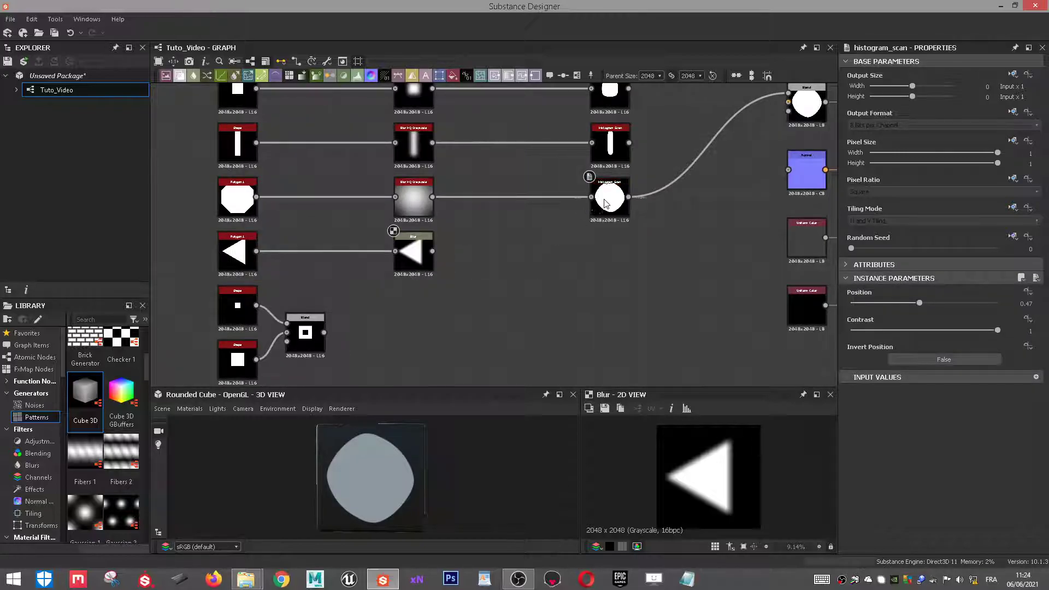
Duplicate the octagon's Histogram Scan node, place the copy in the triangle's row and connect the triangle's blur to it
{"action": "left_click", "coordinate": [609, 202]}
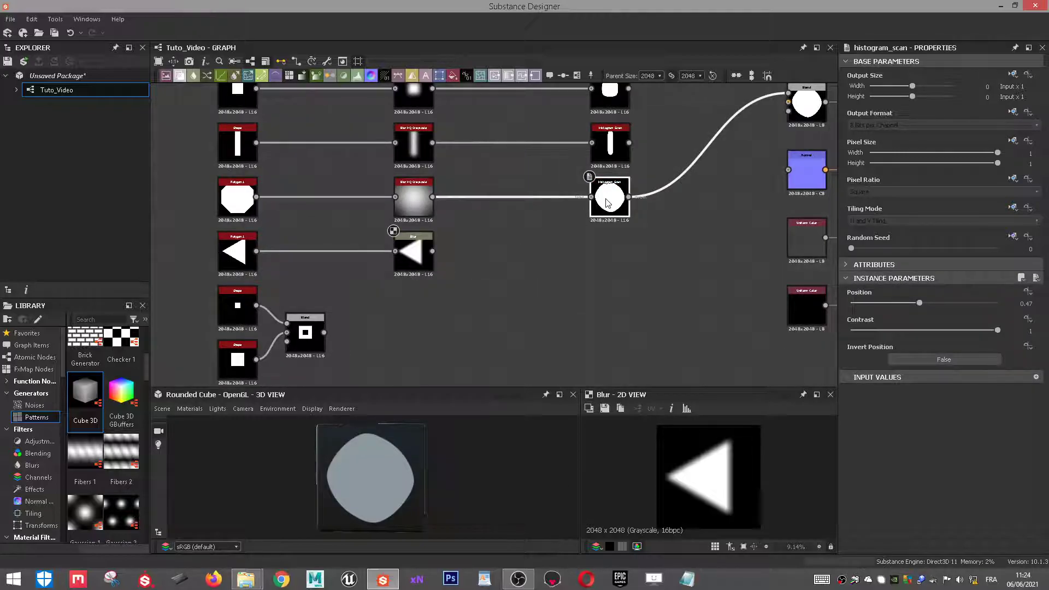
{"action": "key", "text": "ctrl+v"}
{"action": "left_click_drag", "start_coordinate": [493, 236], "coordinate": [603, 254]}
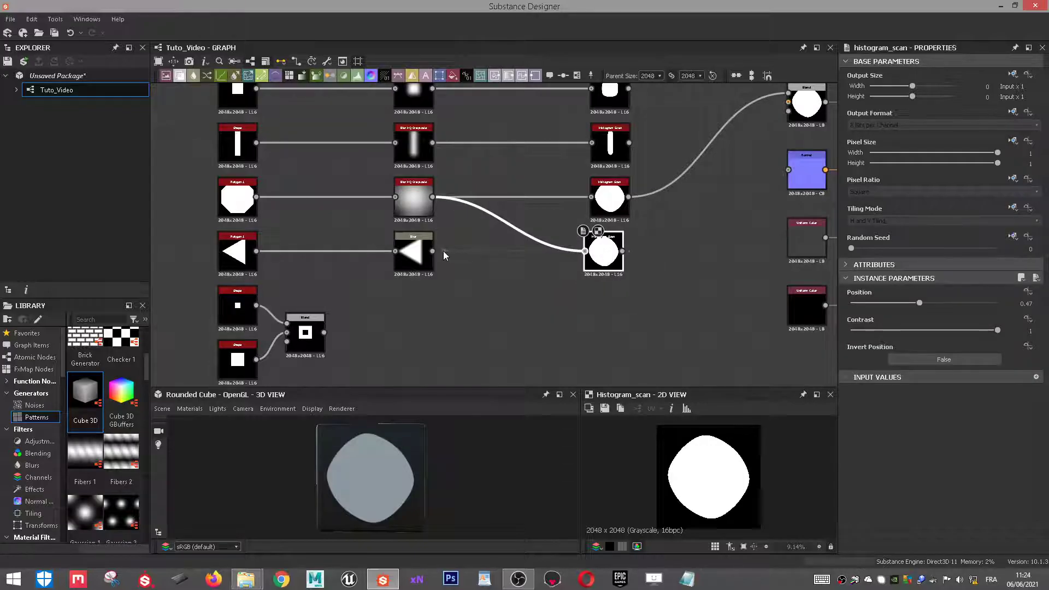
{"action": "left_click_drag", "start_coordinate": [433, 251], "coordinate": [585, 251]}
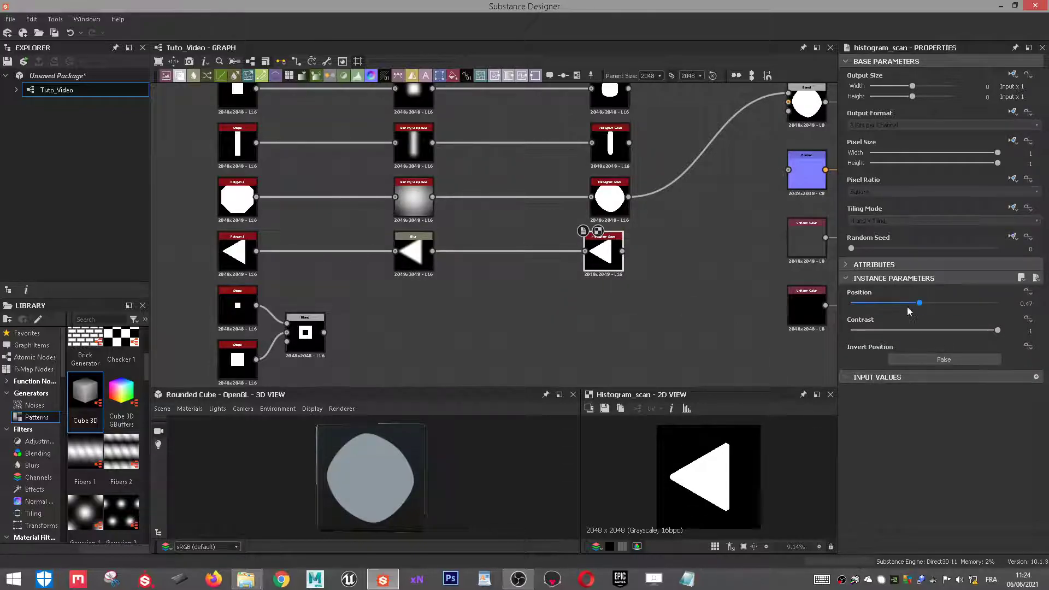
Set the triangle's Blur intensity to 20 and examine the corners in its Histogram Scan preview
{"action": "left_click", "coordinate": [422, 261]}
{"action": "left_click_drag", "start_coordinate": [924, 289], "coordinate": [1039, 293]}
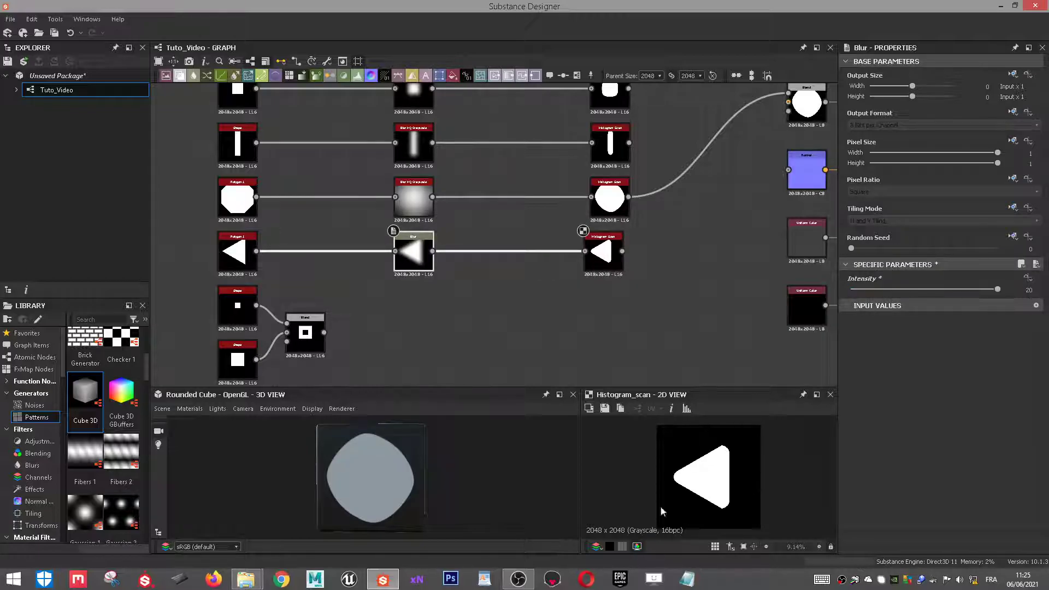
{"action": "scroll", "coordinate": [716, 457], "scroll_direction": "up", "scroll_amount": 6}
{"action": "scroll", "coordinate": [708, 446], "scroll_direction": "up", "scroll_amount": 2}
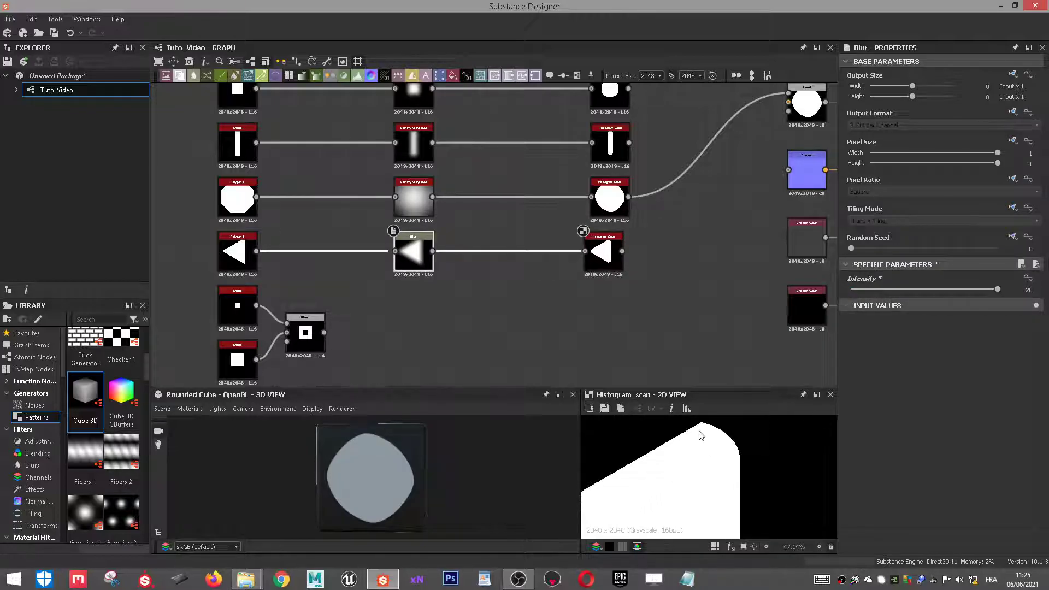
{"action": "scroll", "coordinate": [721, 435], "scroll_direction": "down", "scroll_amount": 4}
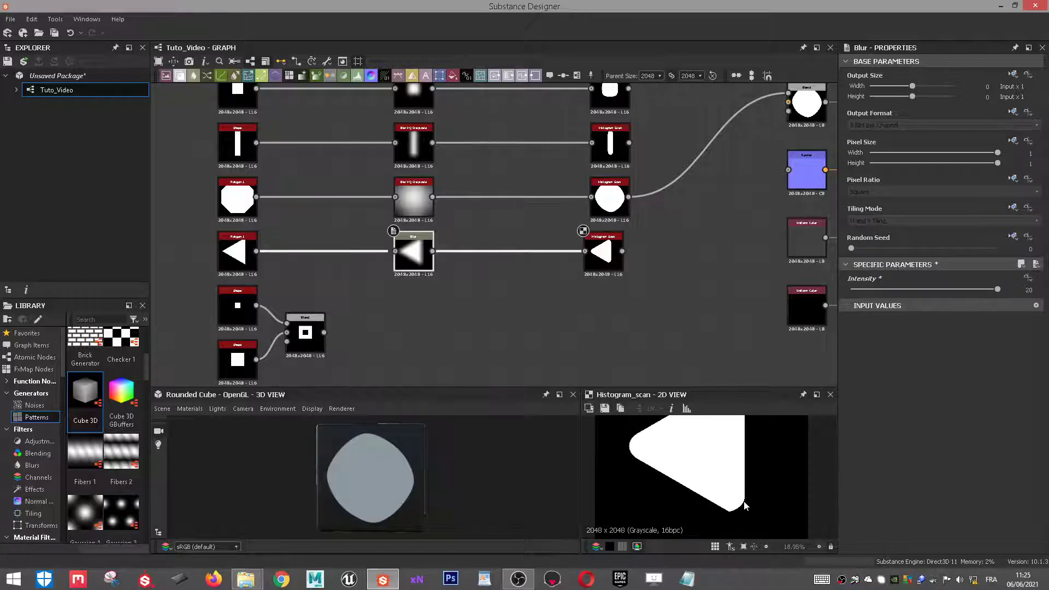
Duplicate the rectangle's Blur HQ Grayscale node and connect the copy between the triangle's Polygon 1 and Histogram Scan nodes
{"action": "key", "text": "f"}
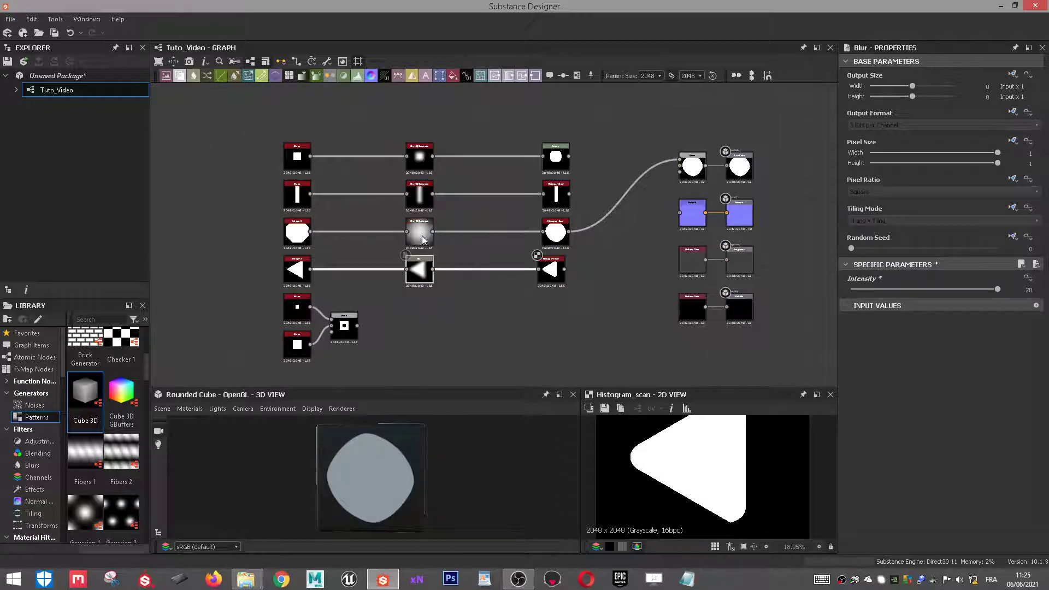
{"action": "left_click", "coordinate": [426, 197]}
{"action": "key", "text": "ctrl+c"}
{"action": "key", "text": "ctrl+v"}
{"action": "left_click_drag", "start_coordinate": [491, 228], "coordinate": [311, 270]}
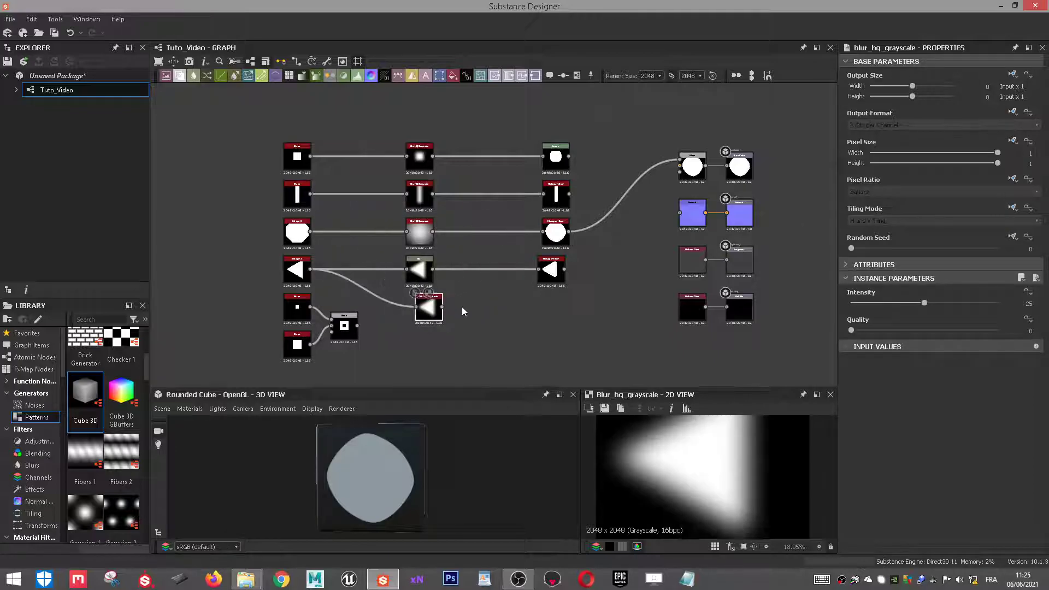
{"action": "scroll", "coordinate": [433, 184], "scroll_direction": "up", "scroll_amount": 2}
{"action": "left_click_drag", "start_coordinate": [447, 363], "coordinate": [587, 308]}
Delete the triangle's plain Blur node and move the Blur HQ Grayscale copy into its place
{"action": "left_click", "coordinate": [426, 321]}
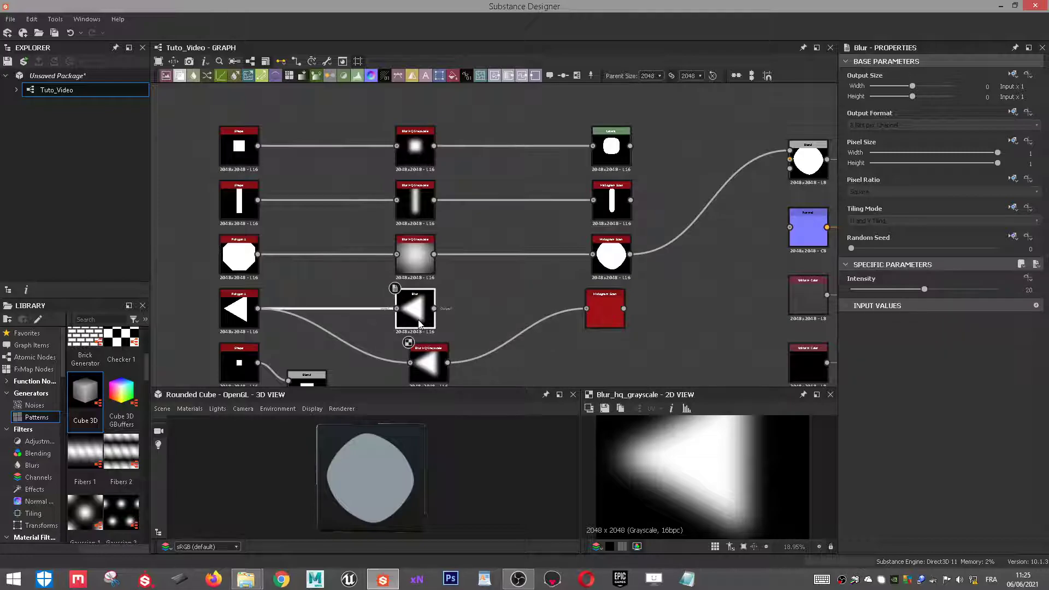
{"action": "key", "text": "Delete"}
{"action": "left_click_drag", "start_coordinate": [437, 351], "coordinate": [424, 312]}
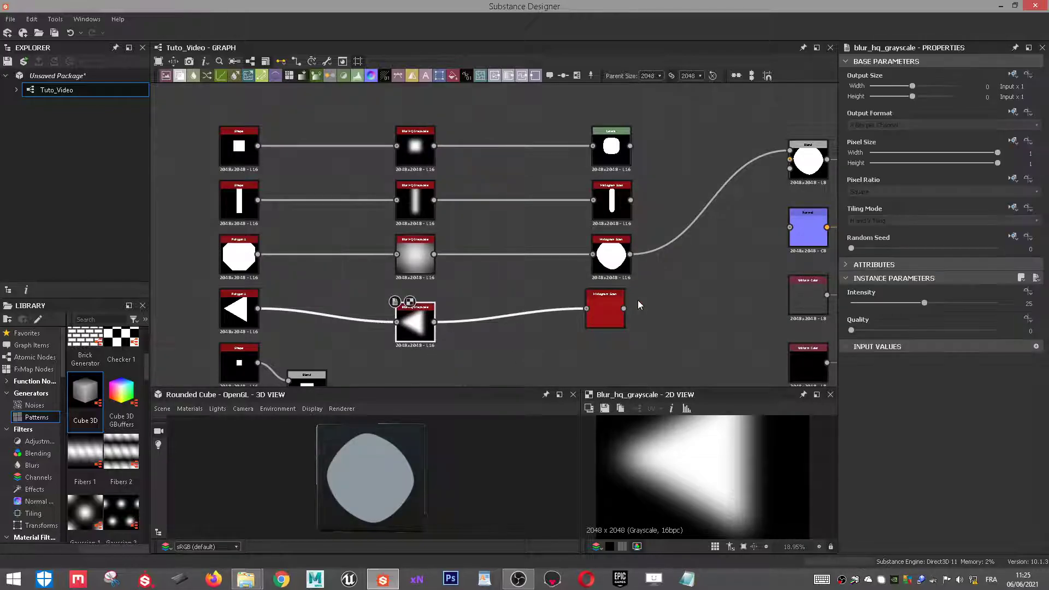
Preview the triangle's Histogram Scan and set its Blur HQ Grayscale intensity to 16
{"action": "left_click", "coordinate": [606, 310]}
{"action": "scroll", "coordinate": [728, 487], "scroll_direction": "down", "scroll_amount": 2}
{"action": "left_click", "coordinate": [414, 323]}
{"action": "left_click_drag", "start_coordinate": [929, 303], "coordinate": [853, 304]}
{"action": "left_click", "coordinate": [622, 322]}
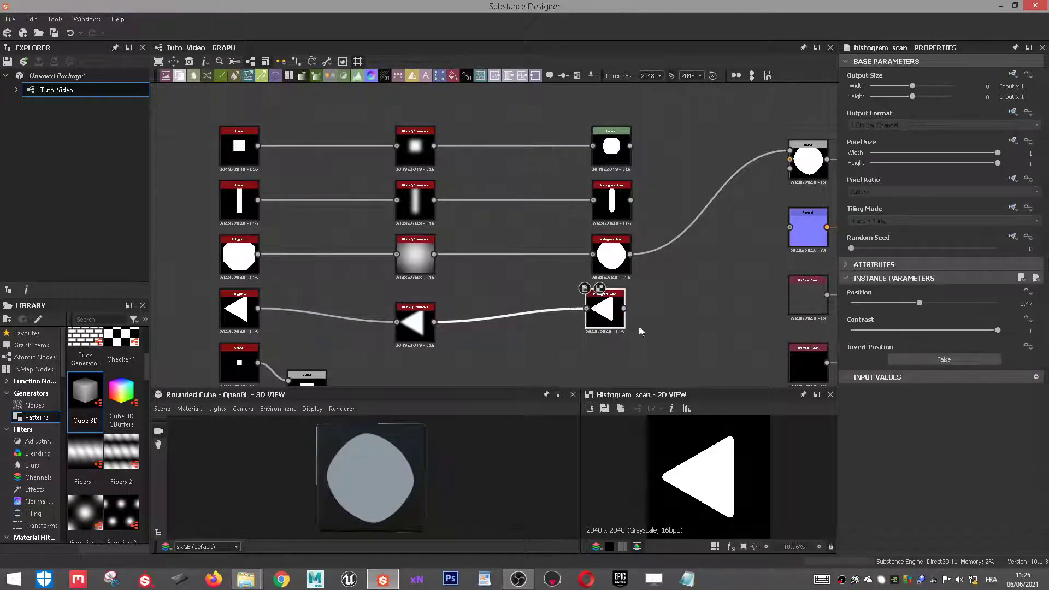
{"action": "left_click", "coordinate": [402, 316]}
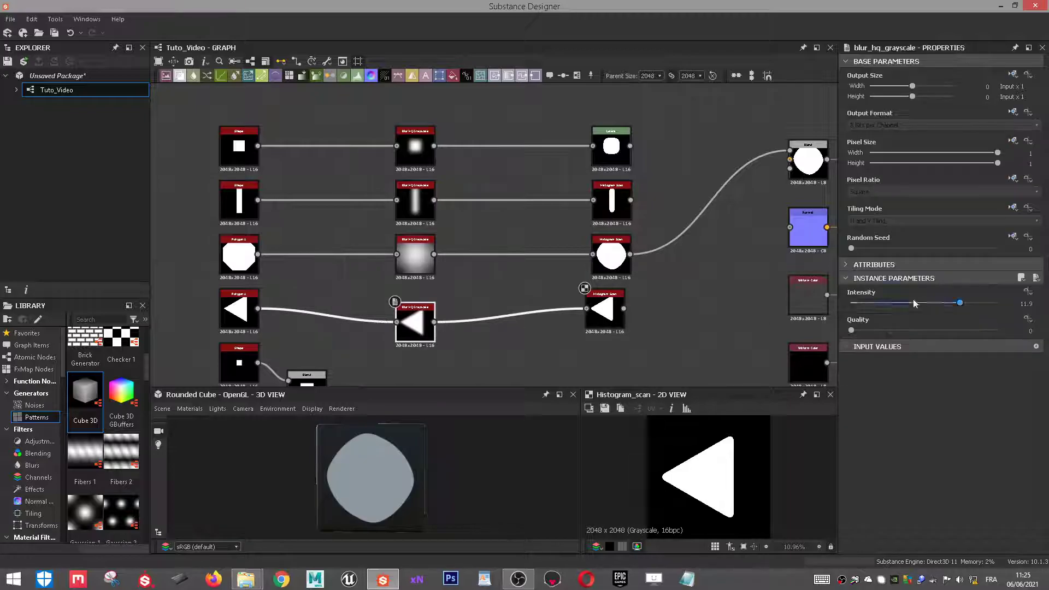
{"action": "left_click_drag", "start_coordinate": [958, 307], "coordinate": [999, 302]}
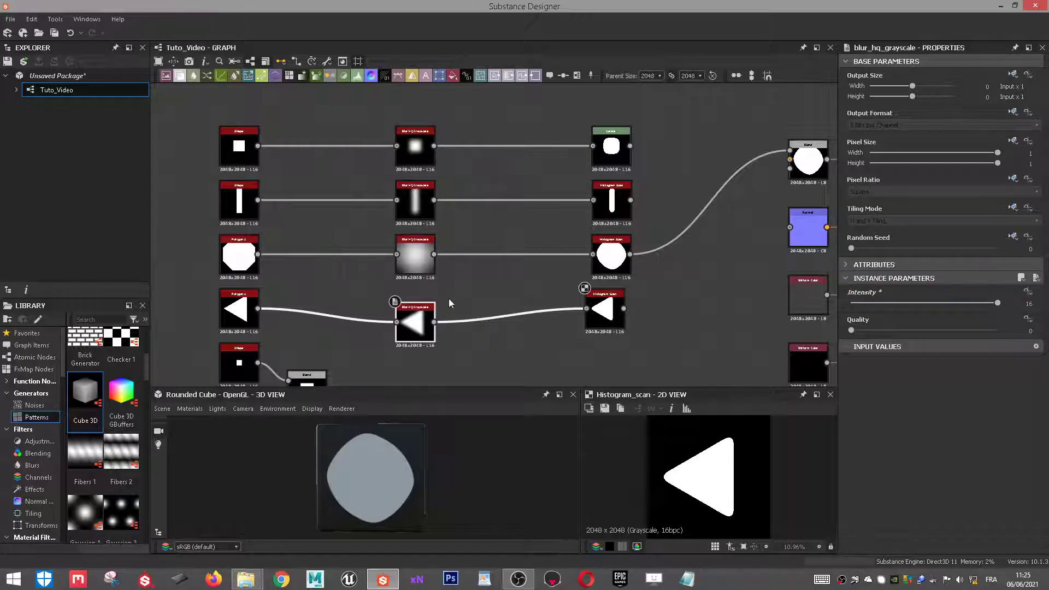
Preview the Blend node of the two subtracted squares and feed its output into a new Blur HQ Grayscale node
{"action": "middle_click_drag", "start_coordinate": [448, 302], "coordinate": [446, 227]}
{"action": "scroll", "coordinate": [288, 270], "scroll_direction": "down", "scroll_amount": 1}
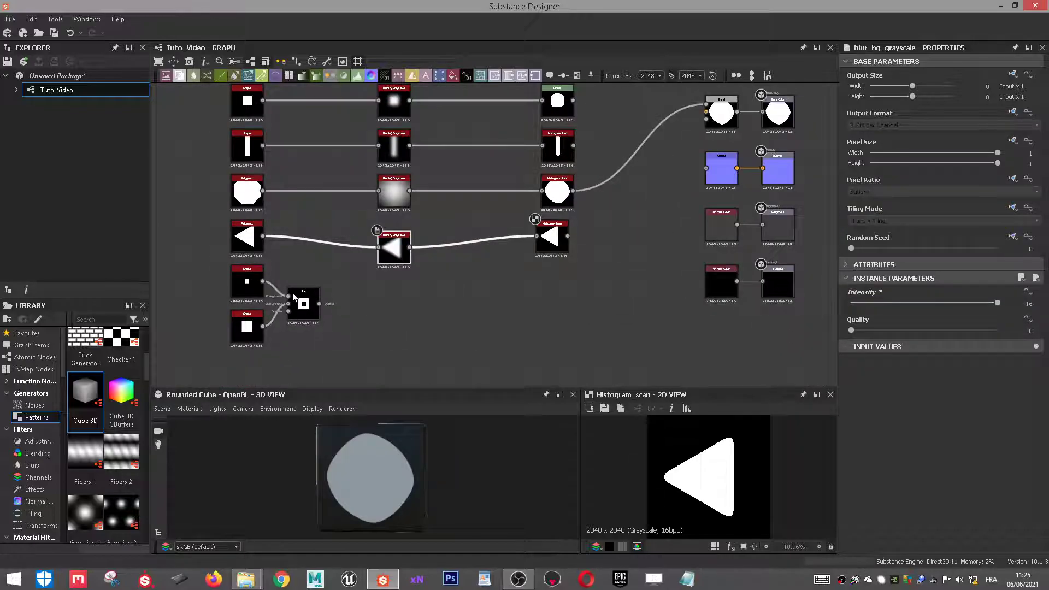
{"action": "middle_click_drag", "start_coordinate": [415, 264], "coordinate": [462, 219]}
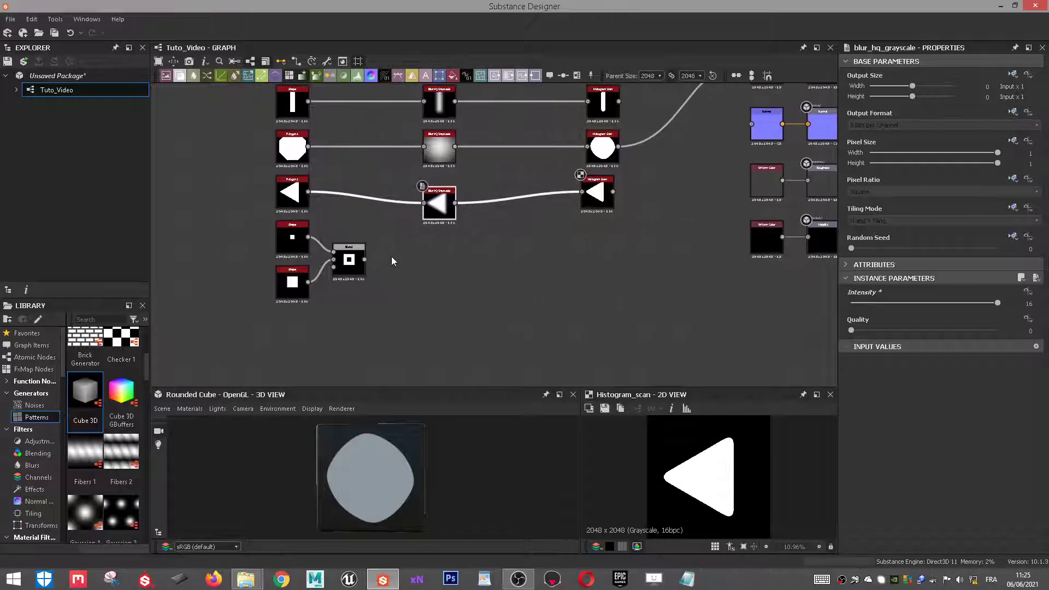
{"action": "left_click", "coordinate": [347, 260]}
{"action": "scroll", "coordinate": [310, 293], "scroll_direction": "up", "scroll_amount": 4}
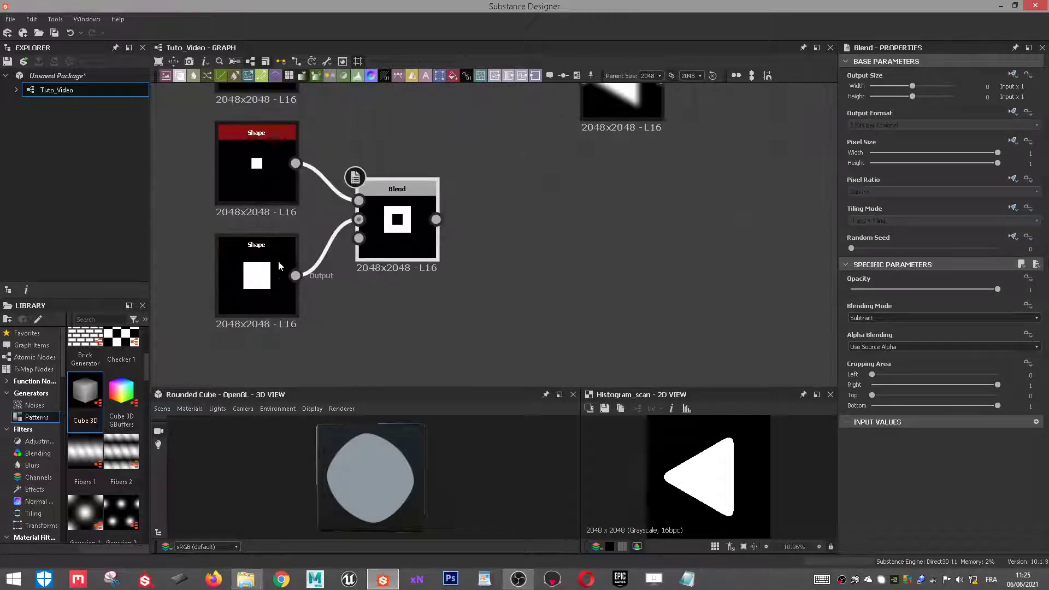
{"action": "double_click", "coordinate": [400, 227]}
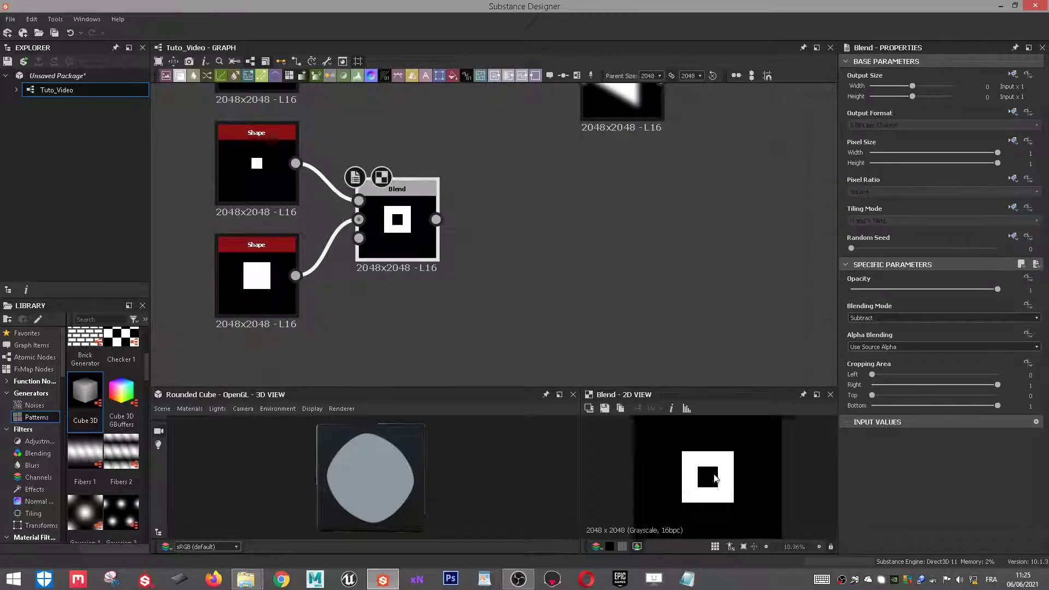
{"action": "scroll", "coordinate": [499, 253], "scroll_direction": "down", "scroll_amount": 2}
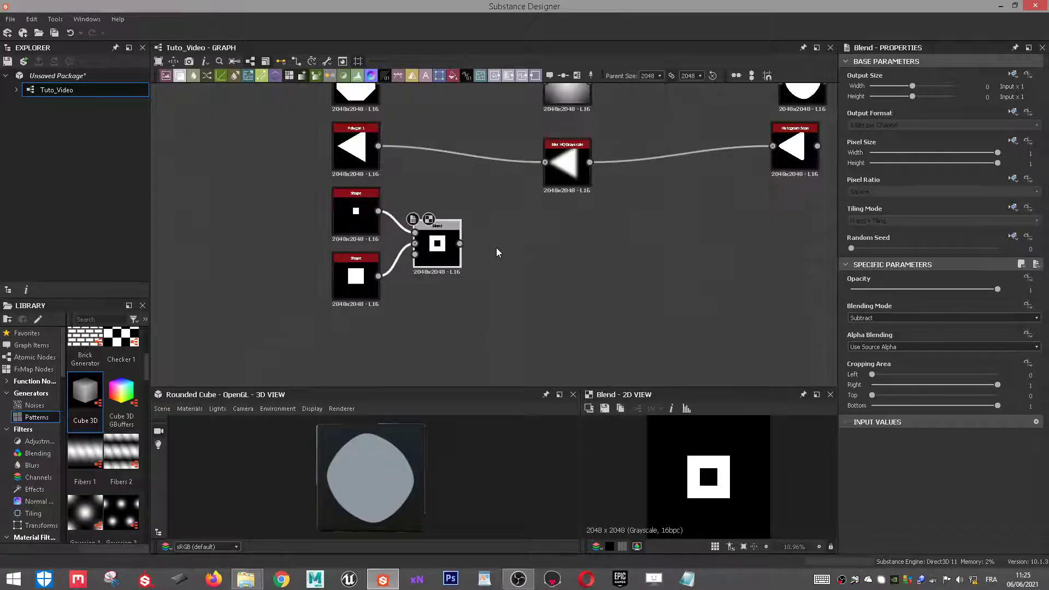
{"action": "left_click_drag", "start_coordinate": [460, 244], "coordinate": [543, 257]}
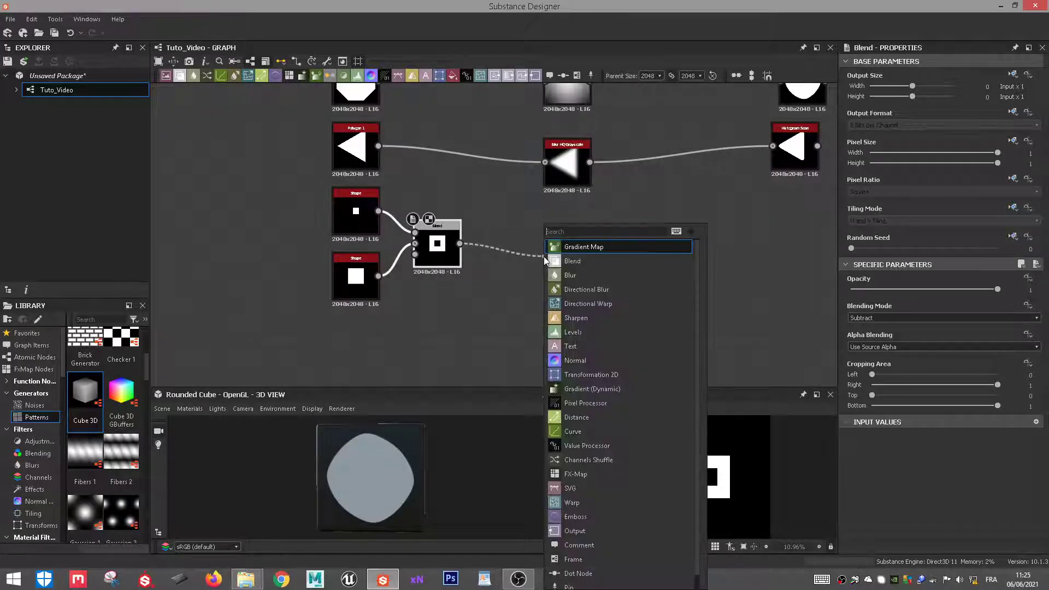
{"action": "type", "text": "blur"}
{"action": "key", "text": "Down"}
{"action": "key", "text": "Return"}
Feed the hollow square's Blur HQ Grayscale into a new Histogram Scan node with position 0.5 and contrast 1
{"action": "left_click_drag", "start_coordinate": [588, 260], "coordinate": [762, 235]}
{"action": "type", "text": "histo"}
{"action": "key", "text": "Down"}
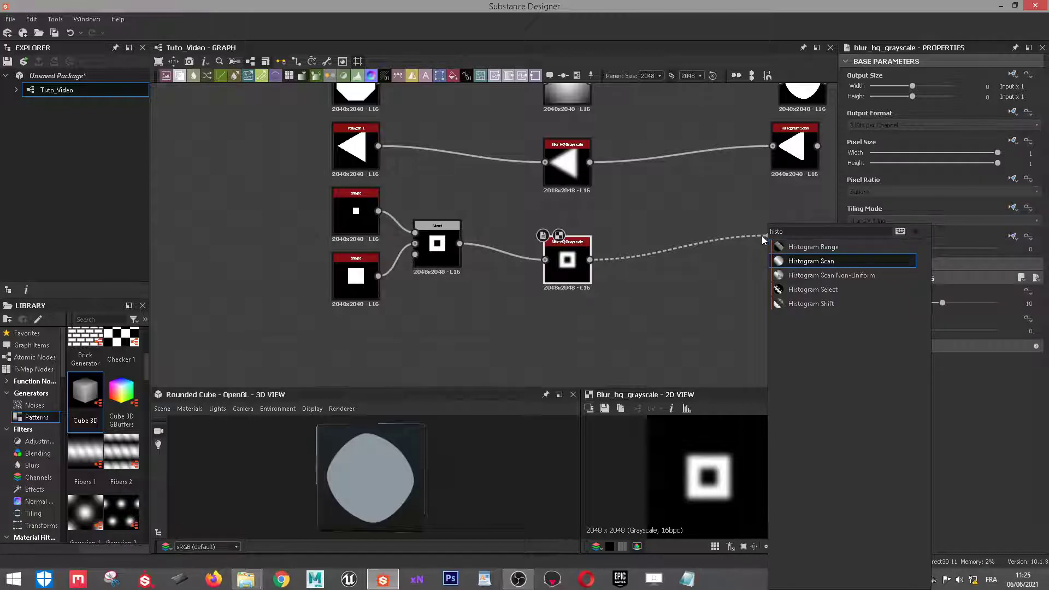
{"action": "key", "text": "Return"}
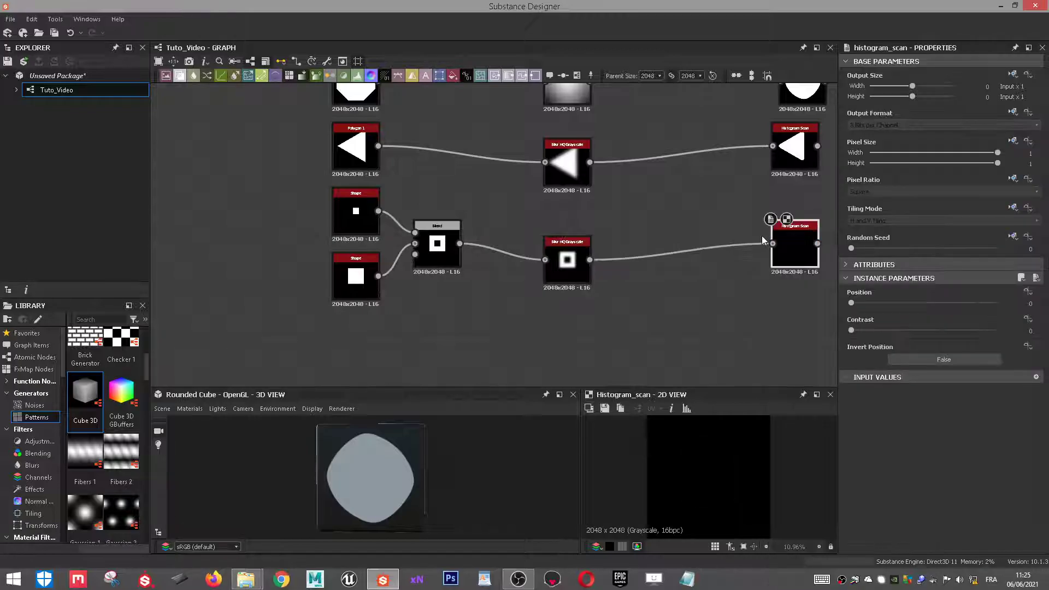
{"action": "mouse_move", "coordinate": [851, 302]}
{"action": "left_mouse_down"}
{"action": "mouse_move", "coordinate": [983, 303]}
{"action": "mouse_move", "coordinate": [897, 285]}
{"action": "mouse_move", "coordinate": [848, 293]}
{"action": "mouse_move", "coordinate": [855, 303]}
{"action": "left_mouse_up"}
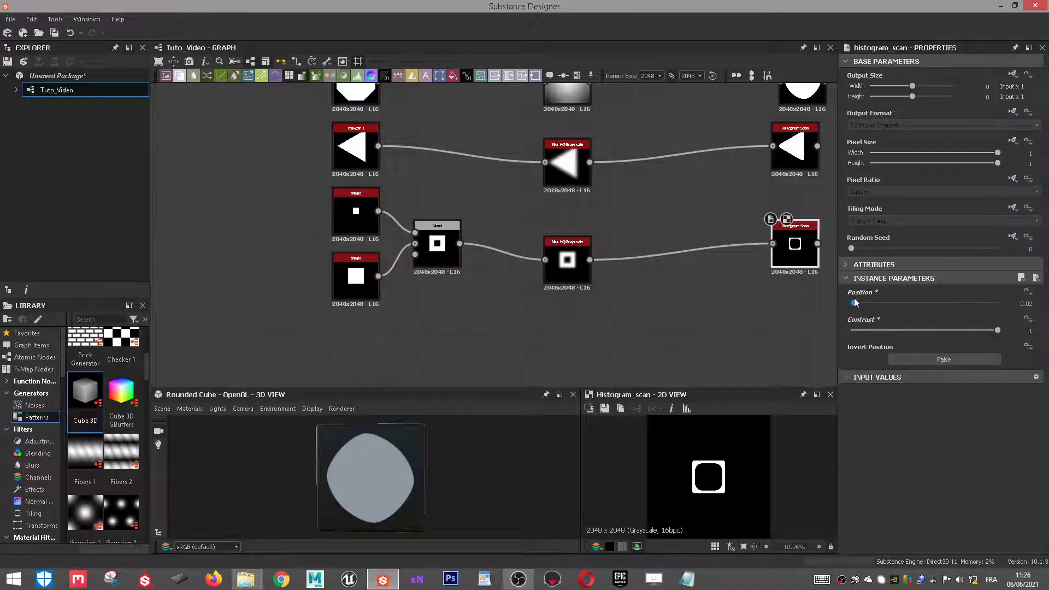
{"action": "left_click_drag", "start_coordinate": [854, 303], "coordinate": [924, 330]}
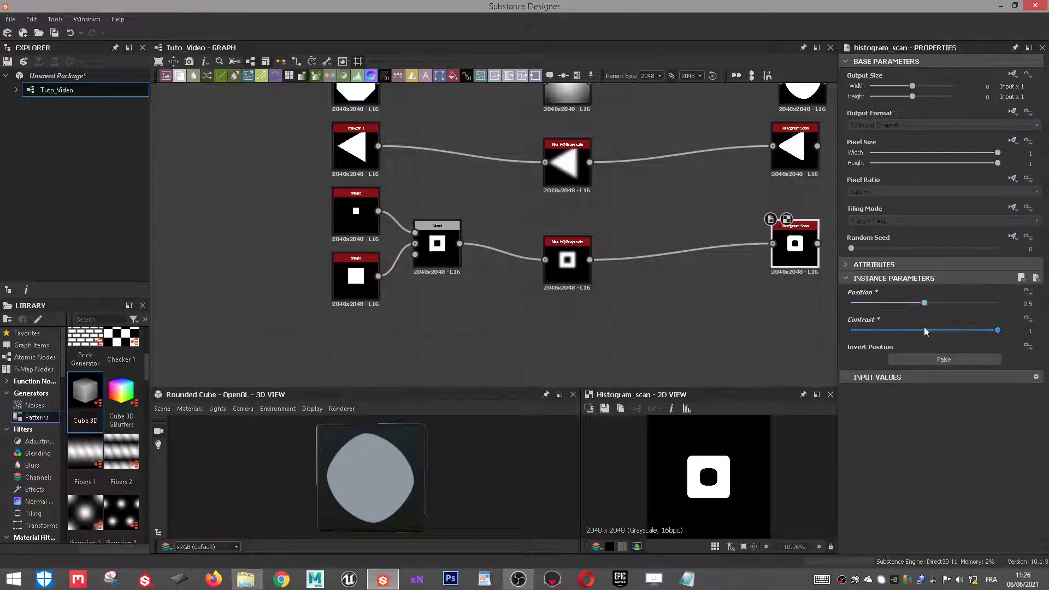
Line up the hollow square's Blur HQ Grayscale node beside the Blend node and set its intensity to 16
{"action": "left_click_drag", "start_coordinate": [567, 248], "coordinate": [521, 245]}
{"action": "left_click", "coordinate": [429, 238]}
{"action": "left_click", "coordinate": [798, 247]}
{"action": "left_click", "coordinate": [543, 244]}
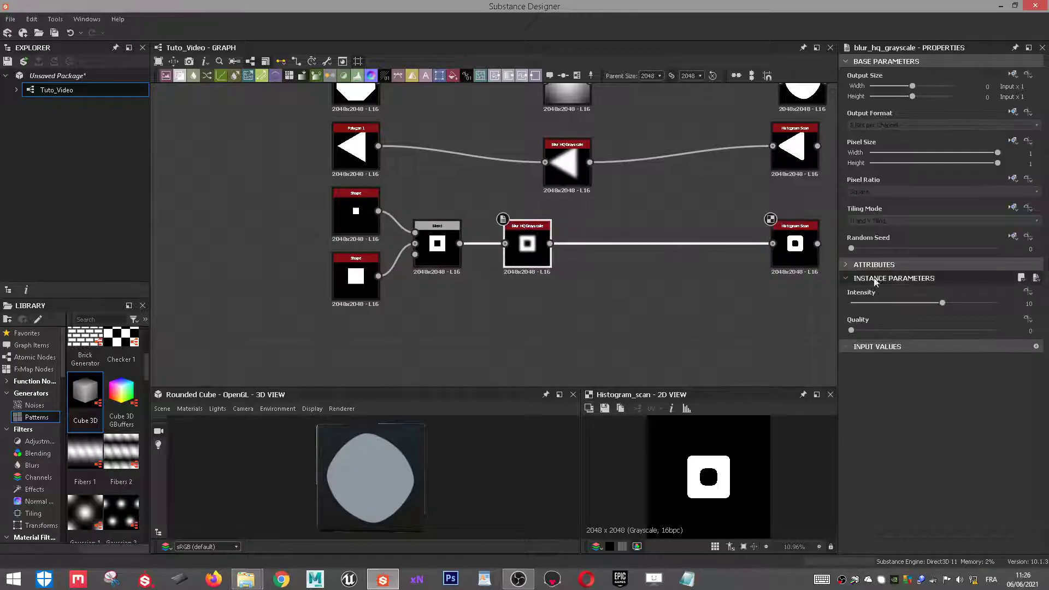
{"action": "left_click_drag", "start_coordinate": [930, 303], "coordinate": [1048, 317]}
Move the hollow square's Blur HQ Grayscale node close to its Histogram Scan node
{"action": "scroll", "coordinate": [677, 306], "scroll_direction": "down", "scroll_amount": 5}
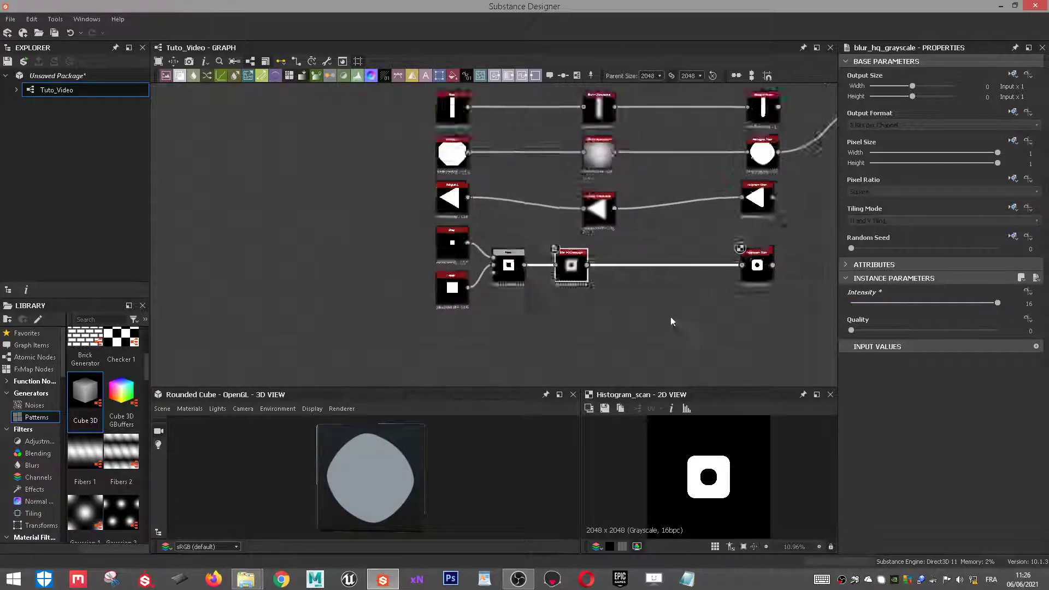
{"action": "scroll", "coordinate": [651, 328], "scroll_direction": "up", "scroll_amount": 3}
{"action": "scroll", "coordinate": [559, 320], "scroll_direction": "down", "scroll_amount": 4}
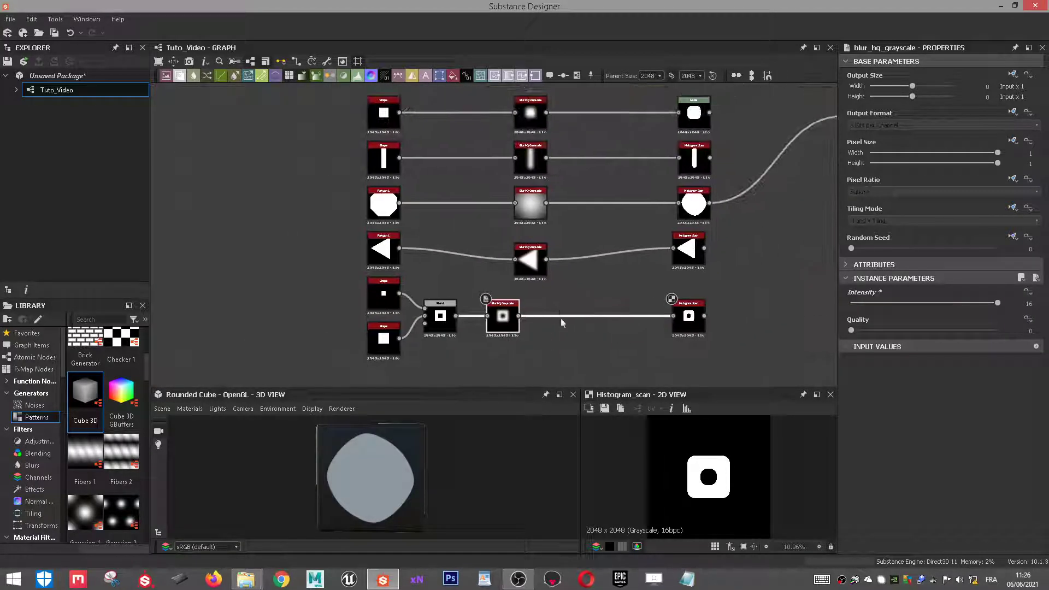
{"action": "left_click_drag", "start_coordinate": [528, 318], "coordinate": [600, 317]}
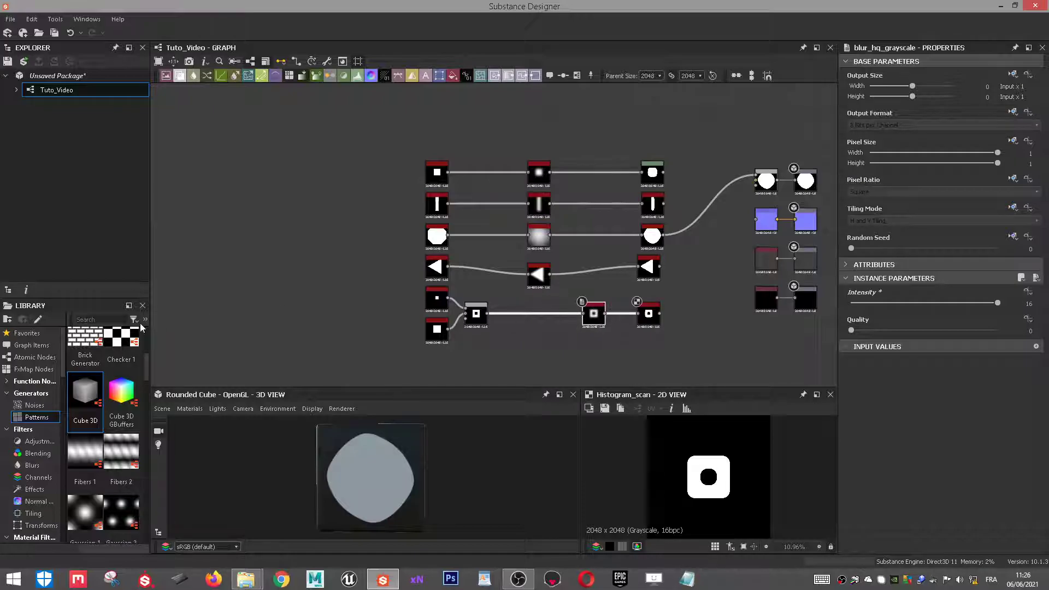
Find the Star pattern in the library and add it to the graph below the hollow square's Shape nodes
{"action": "left_click", "coordinate": [116, 319]}
{"action": "type", "text": "star"}
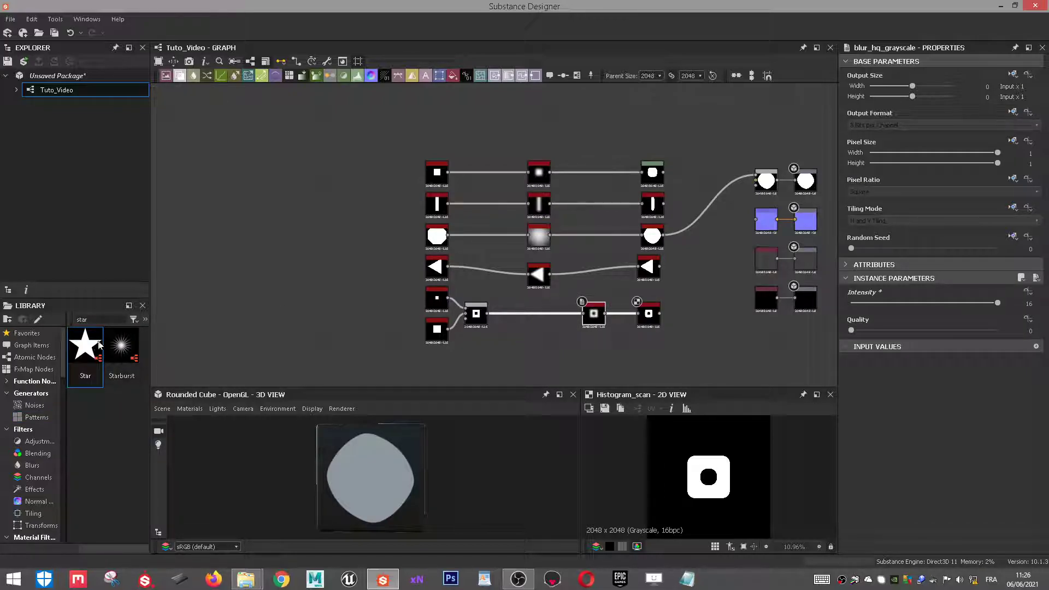
{"action": "left_click_drag", "start_coordinate": [99, 345], "coordinate": [414, 354]}
{"action": "scroll", "coordinate": [418, 330], "scroll_direction": "up", "scroll_amount": 3}
{"action": "scroll", "coordinate": [382, 295], "scroll_direction": "down", "scroll_amount": 5}
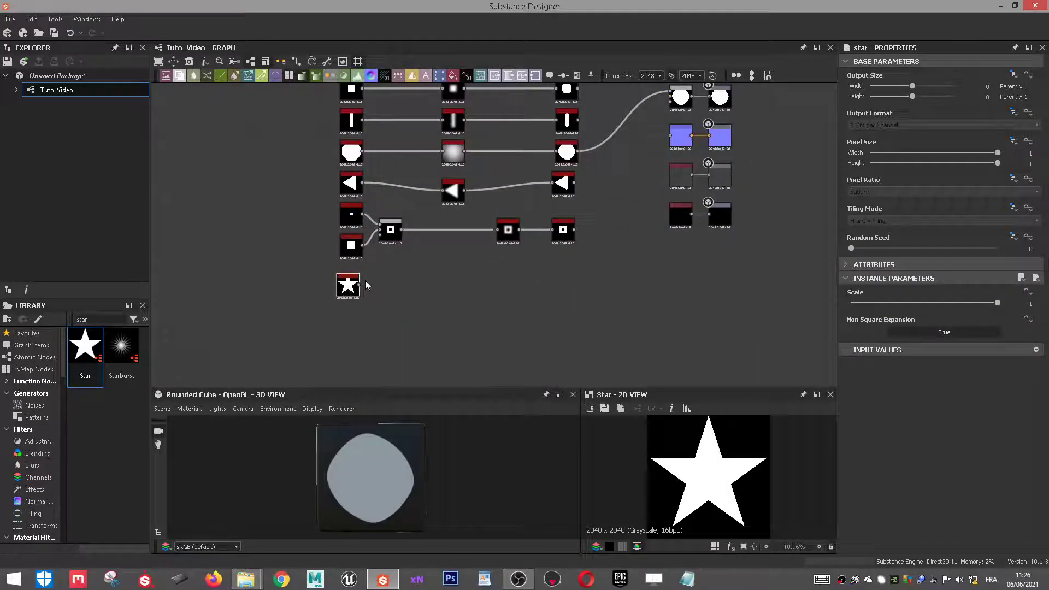
Feed the Star node into a new Blur HQ Grayscale node followed by a new Histogram Scan node
{"action": "left_click_drag", "start_coordinate": [428, 292], "coordinate": [452, 288]}
{"action": "type", "text": "blur"}
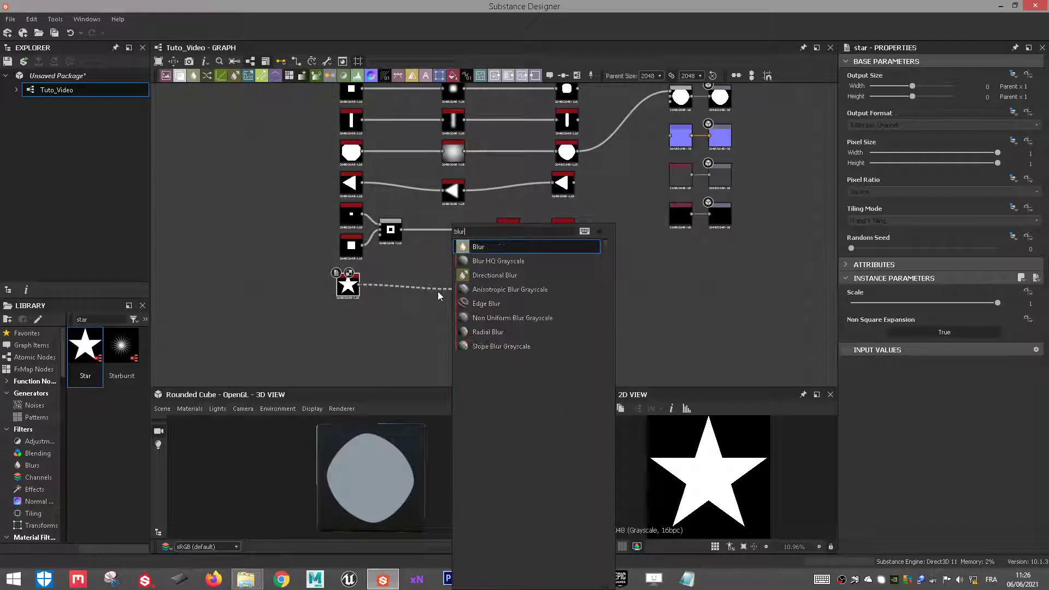
{"action": "left_click", "coordinate": [527, 261]}
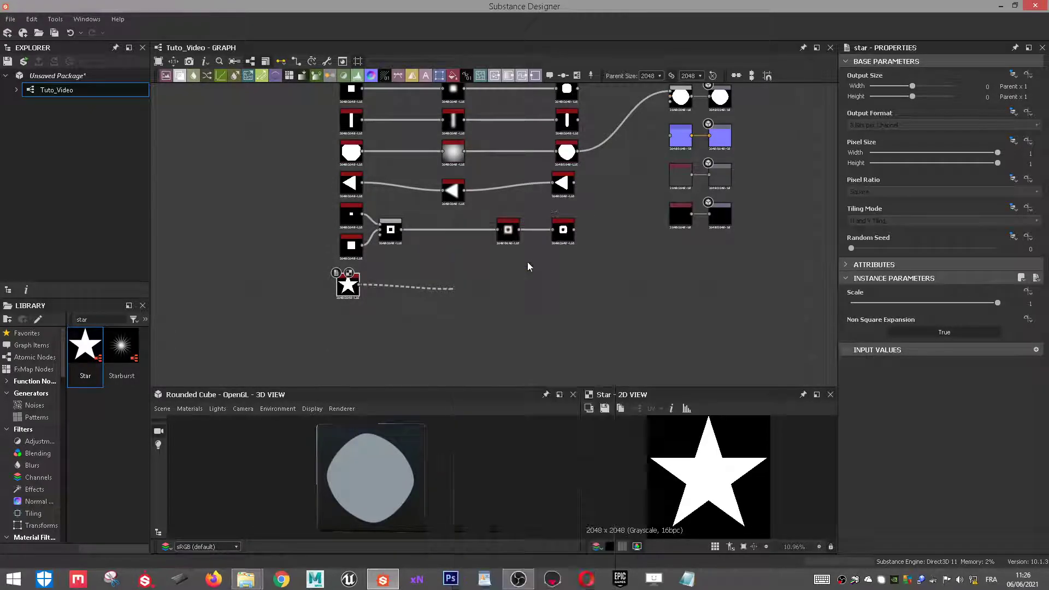
{"action": "left_click_drag", "start_coordinate": [473, 294], "coordinate": [525, 293]}
{"action": "type", "text": "histo"}
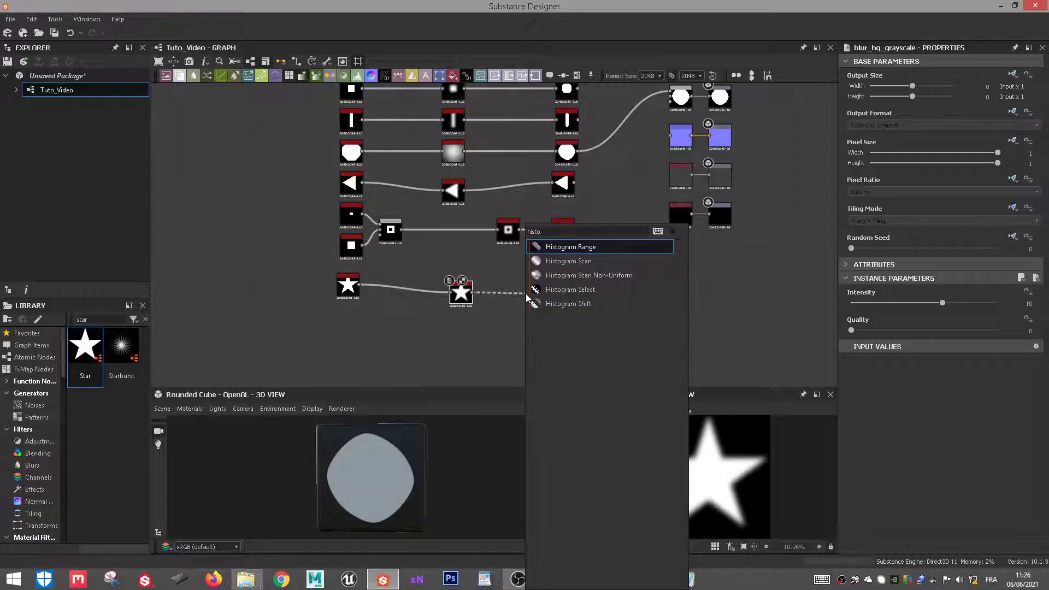
{"action": "key", "text": "Down"}
{"action": "key", "text": "Return"}
Space out the star's blur and Histogram Scan nodes, and set the scan's contrast to 1 with position near mid-range
{"action": "scroll", "coordinate": [524, 293], "scroll_direction": "up", "scroll_amount": 3}
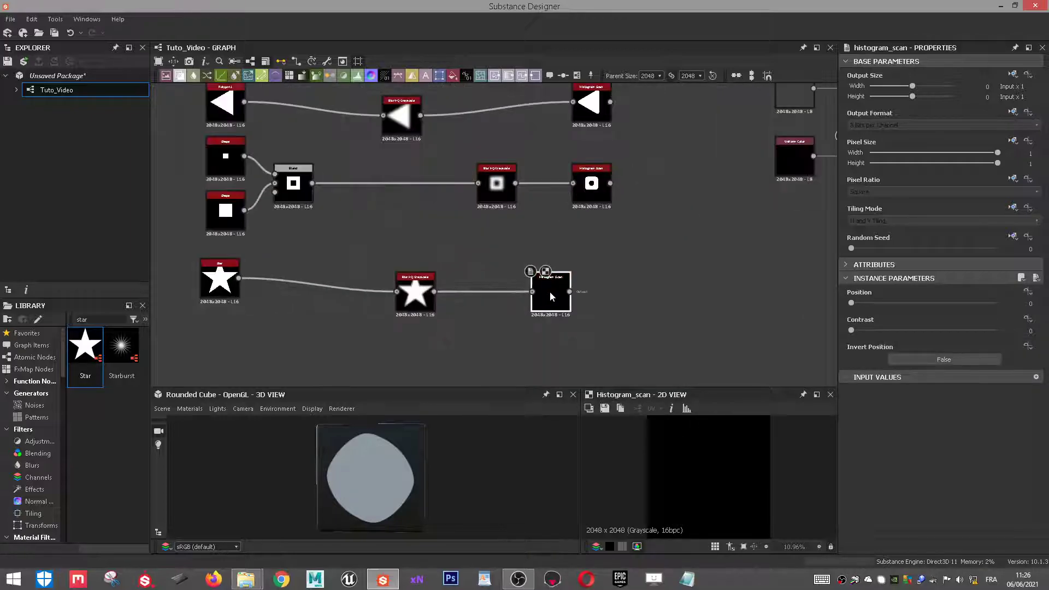
{"action": "left_click_drag", "start_coordinate": [550, 297], "coordinate": [584, 297]}
{"action": "left_click_drag", "start_coordinate": [413, 293], "coordinate": [434, 286]}
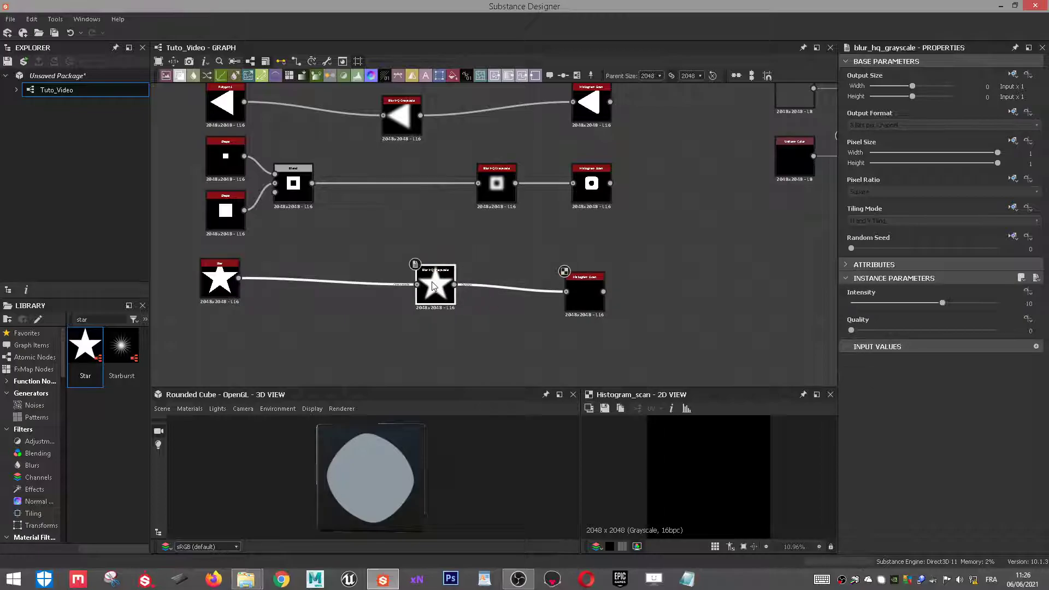
{"action": "left_click", "coordinate": [585, 296]}
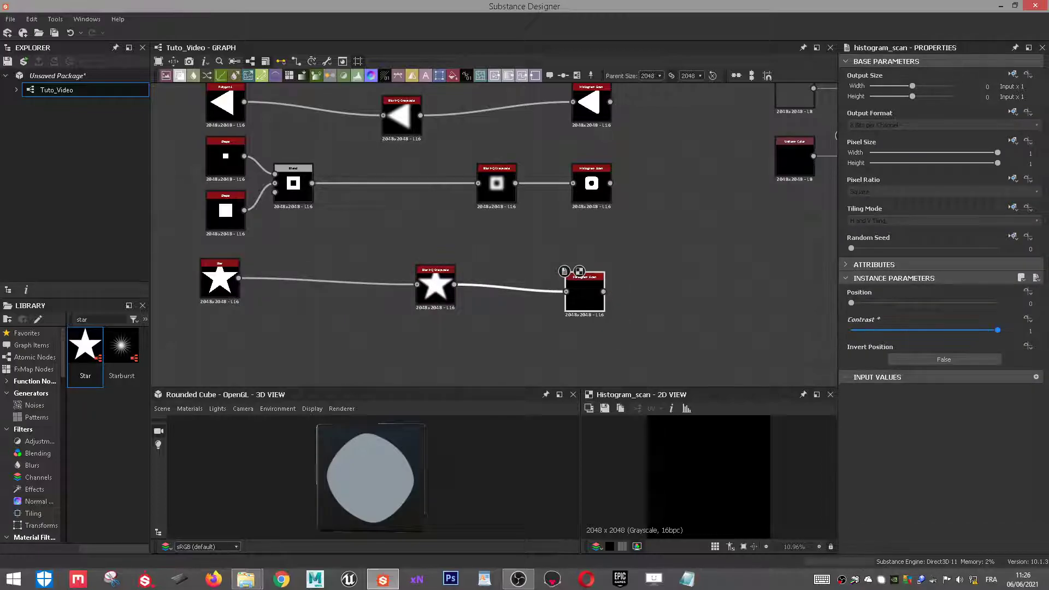
{"action": "left_click_drag", "start_coordinate": [869, 305], "coordinate": [928, 308]}
Try intensities of 0 and 32 on the star's Blur HQ Grayscale node and settle on 18.32
{"action": "left_click", "coordinate": [429, 290]}
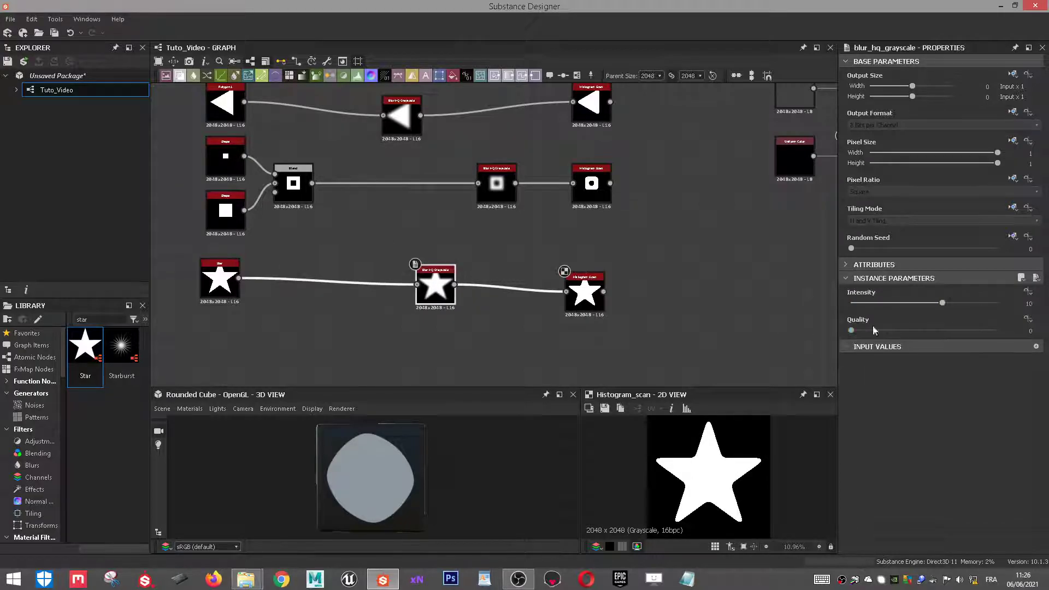
{"action": "left_click_drag", "start_coordinate": [938, 308], "coordinate": [788, 317]}
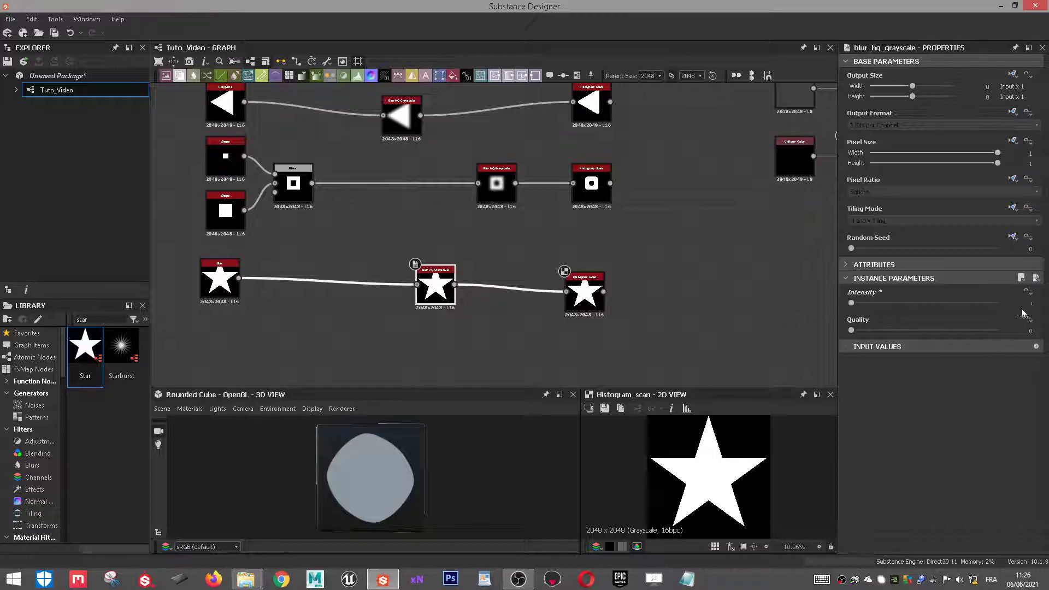
{"action": "type", "text": "32"}
{"action": "key", "text": "Return"}
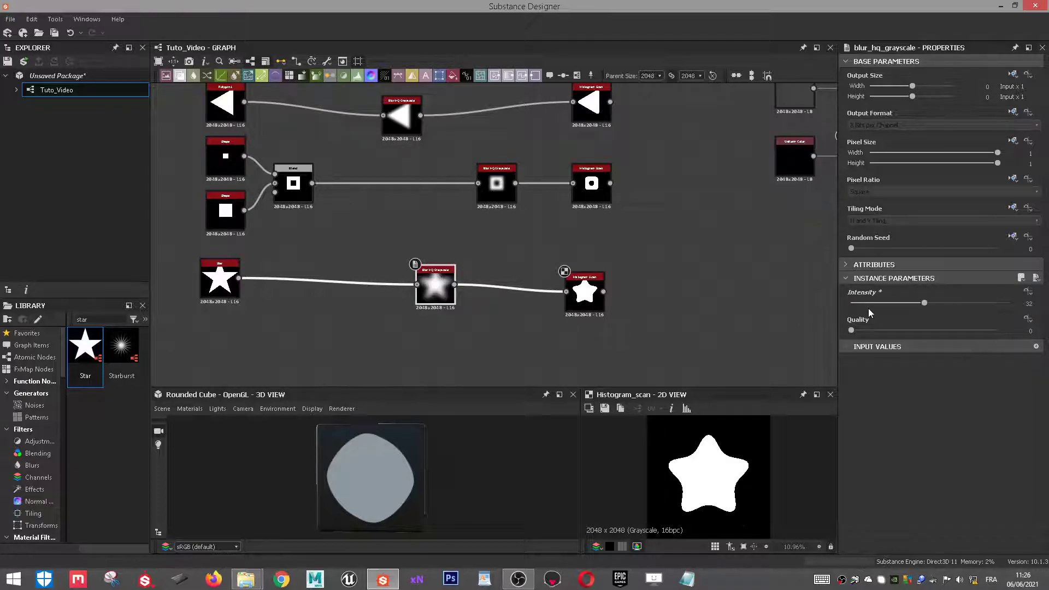
{"action": "left_click_drag", "start_coordinate": [923, 304], "coordinate": [893, 317]}
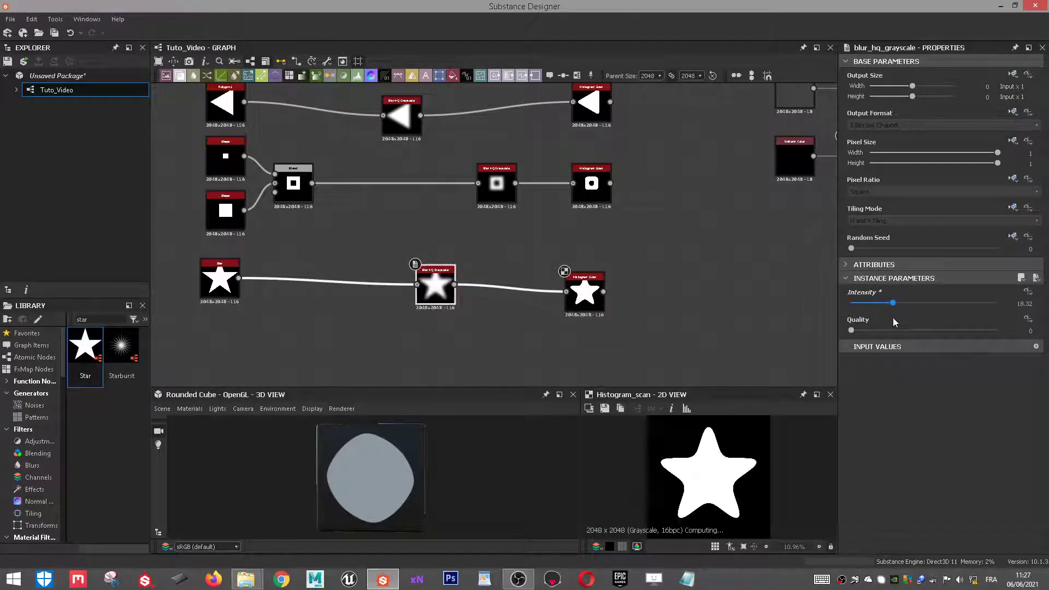
{"action": "key", "text": "f"}
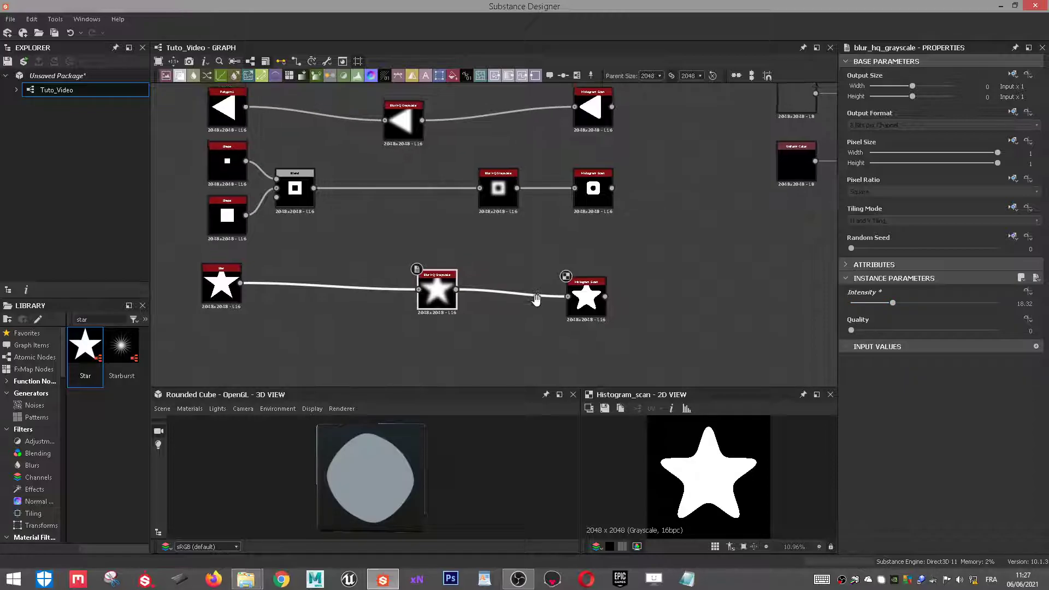